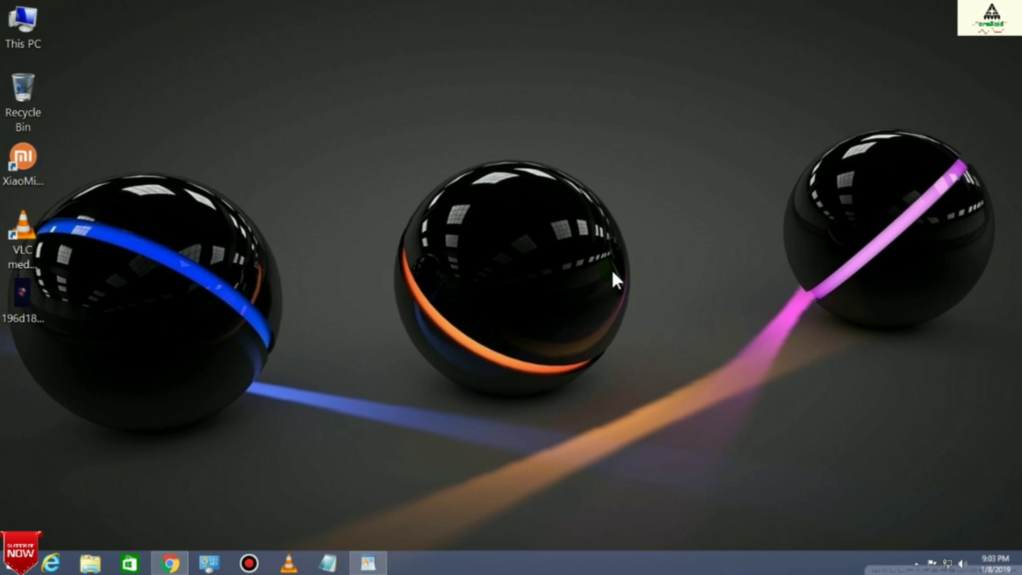
# - Bring up the WordPad note and highlight the Fix>>>> heading and ERR_PROXY_CONNECTION_FAILED line, then minimize it
pyautogui.click(369, 562)
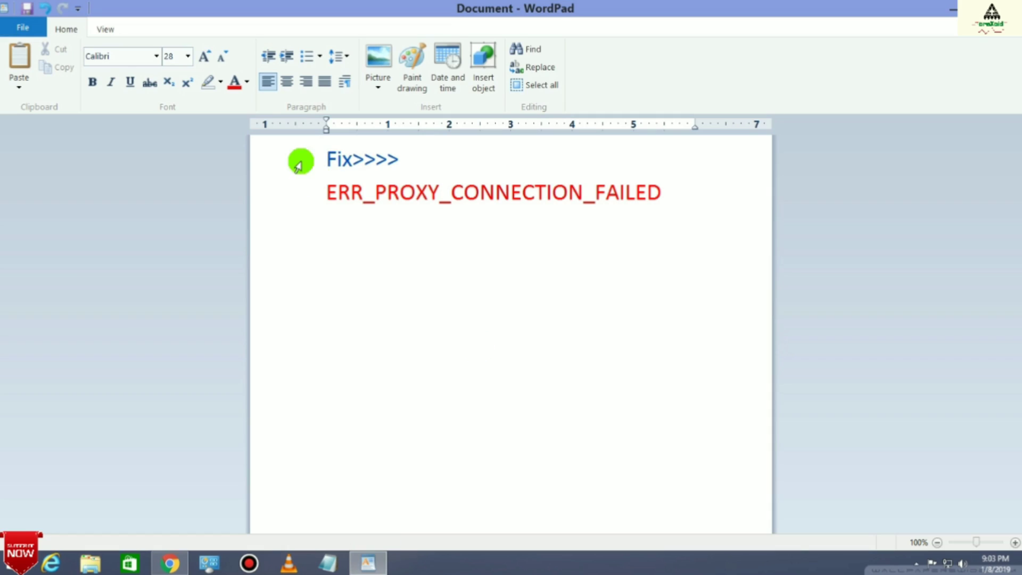
pyautogui.click(320, 157)
pyautogui.click(322, 192)
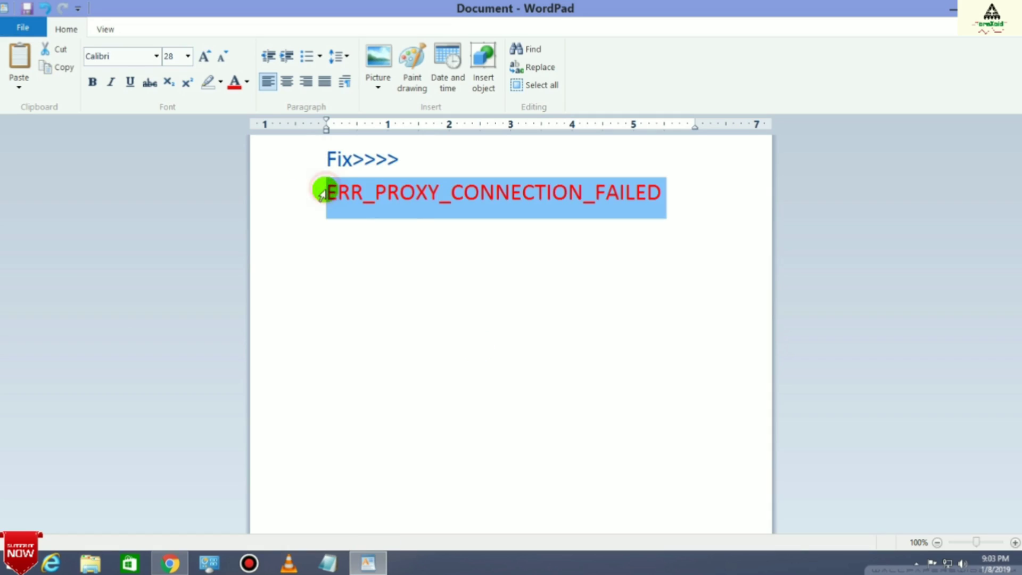
pyautogui.click(438, 200)
pyautogui.click(672, 195)
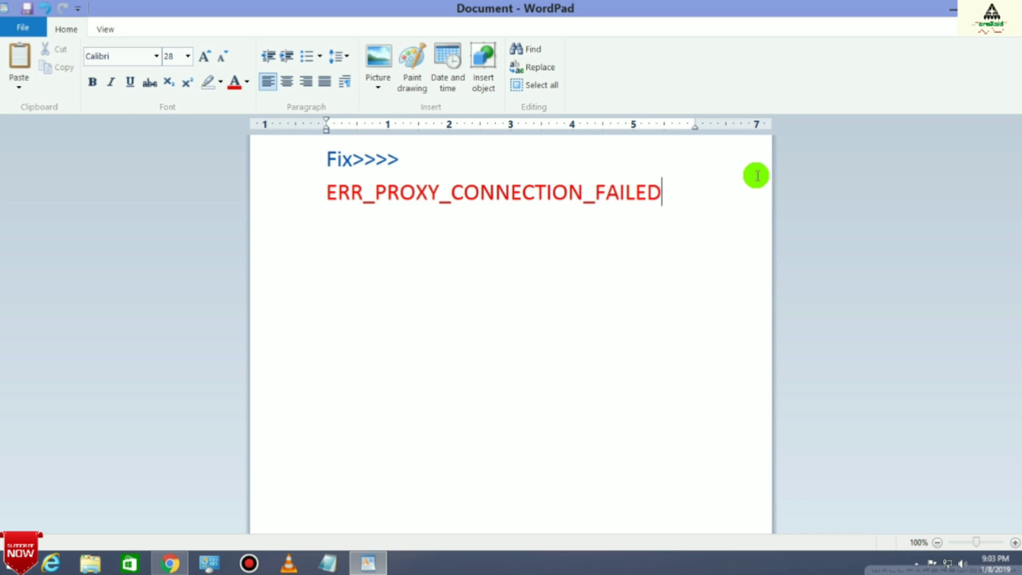
pyautogui.click(947, 12)
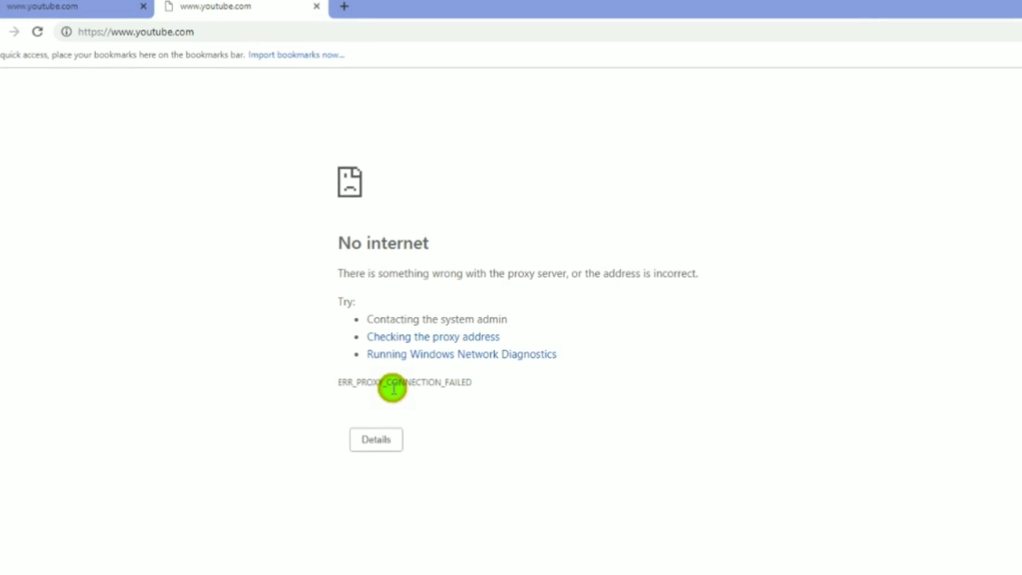
# - Highlight the ERR_PROXY_CONNECTION_FAILED error code and parts of it, then clear the selection
pyautogui.doubleClick(393, 384)
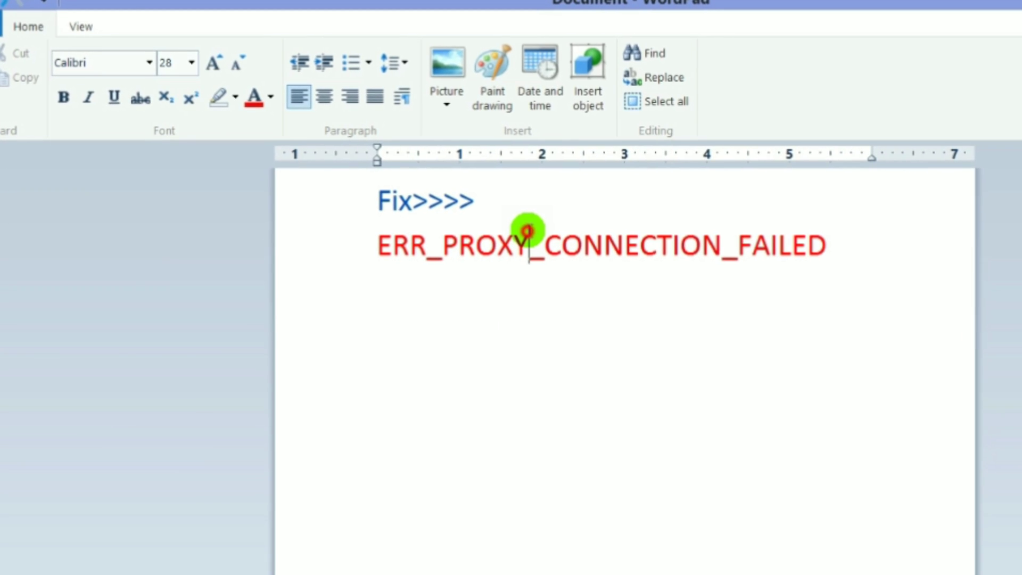
pyautogui.moveTo(527, 230); pyautogui.dragTo(538, 237)
pyautogui.click(808, 246)
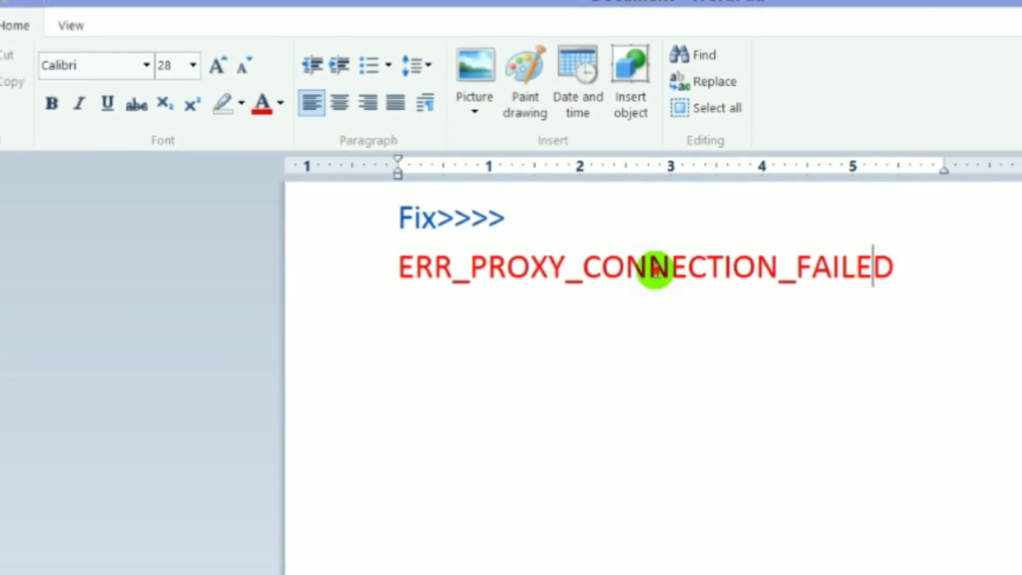
pyautogui.hotkey('ctrl', 'a')
pyautogui.click(540, 324)
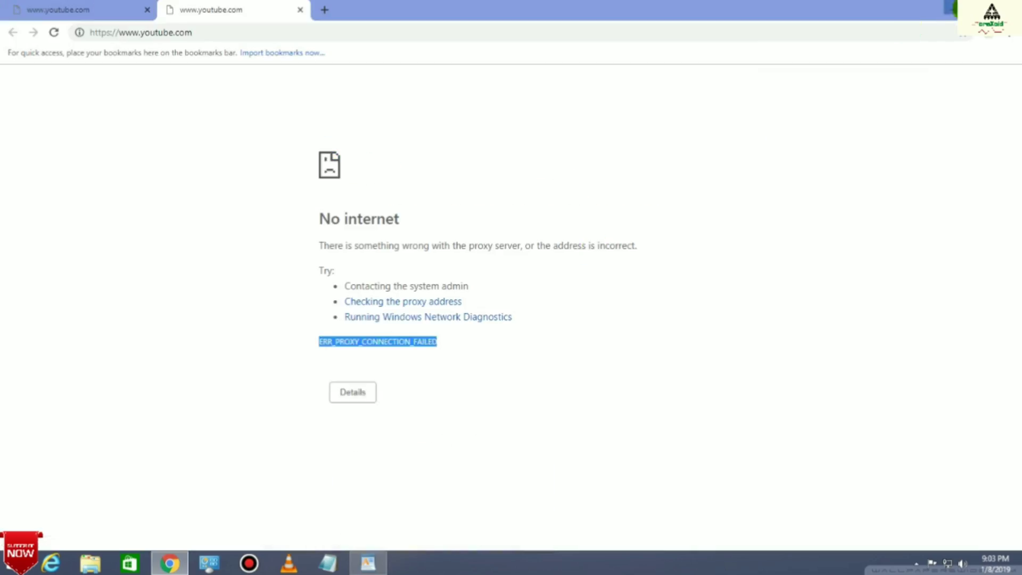
# - From Chrome Settings > Advanced, restore settings to their original defaults and confirm Reset settings
pyautogui.click(1010, 38)
pyautogui.click(881, 313)
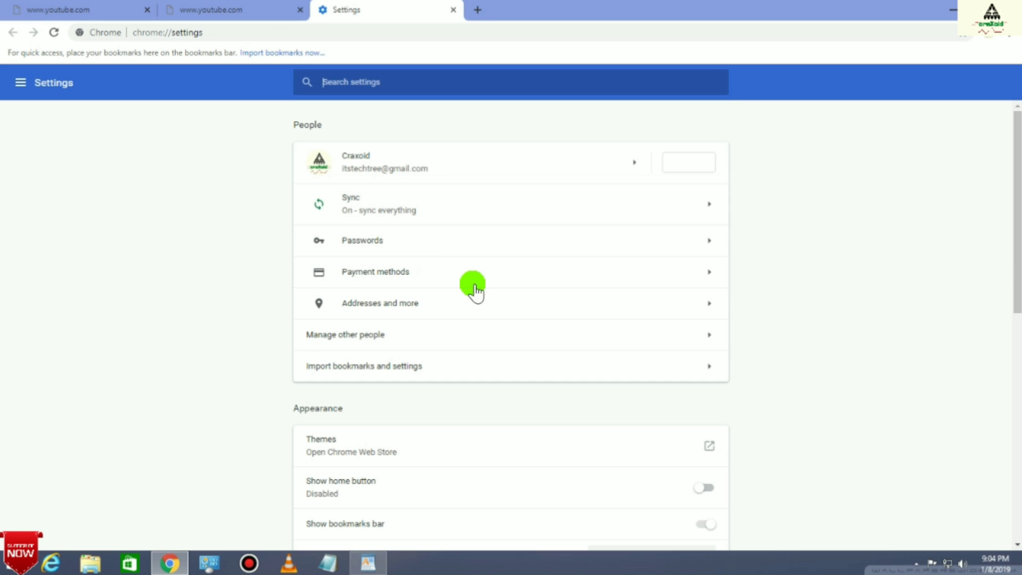
pyautogui.moveTo(1017, 192); pyautogui.dragTo(1011, 535)
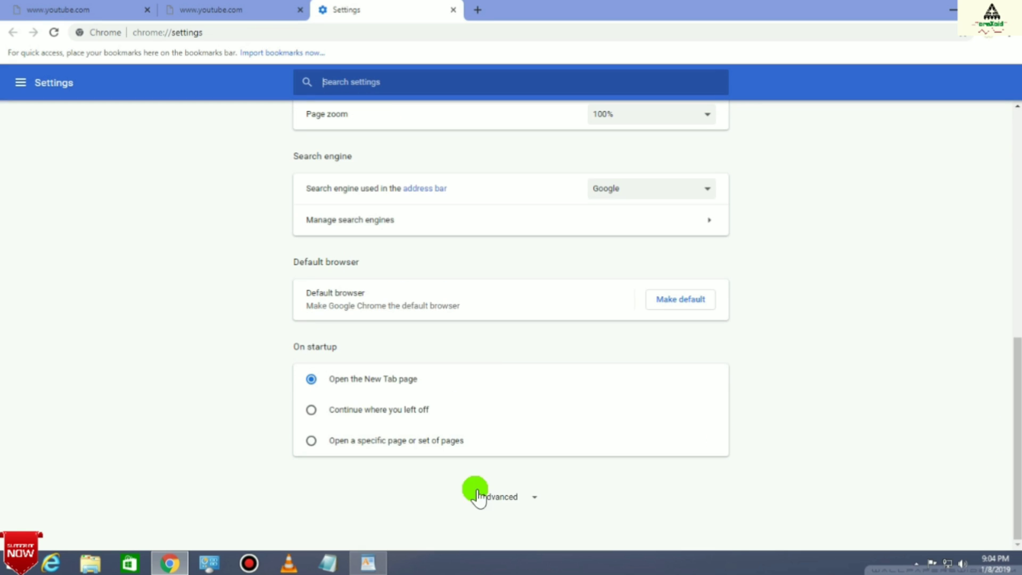
pyautogui.click(507, 497)
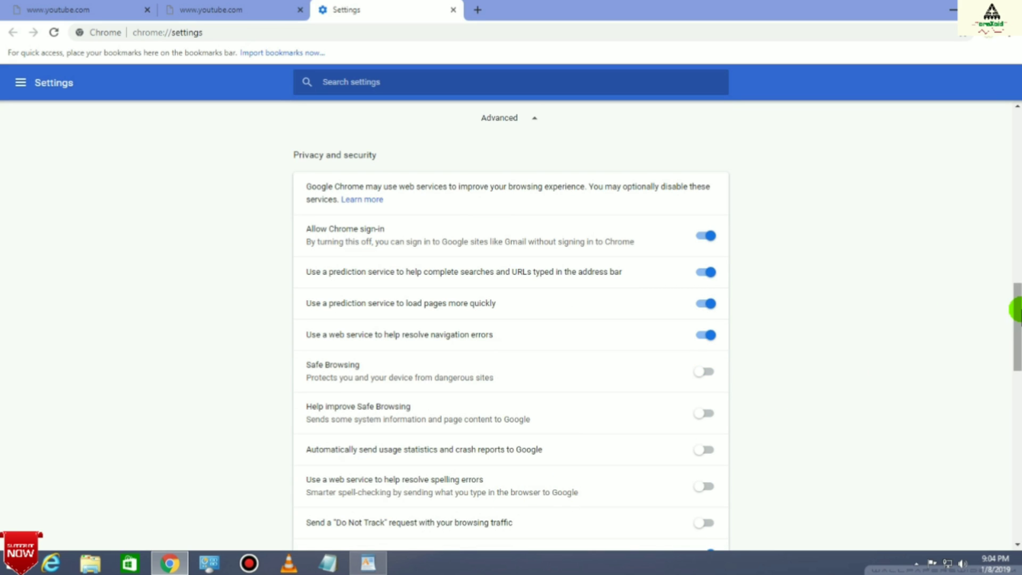
pyautogui.moveTo(1016, 309); pyautogui.dragTo(1011, 540)
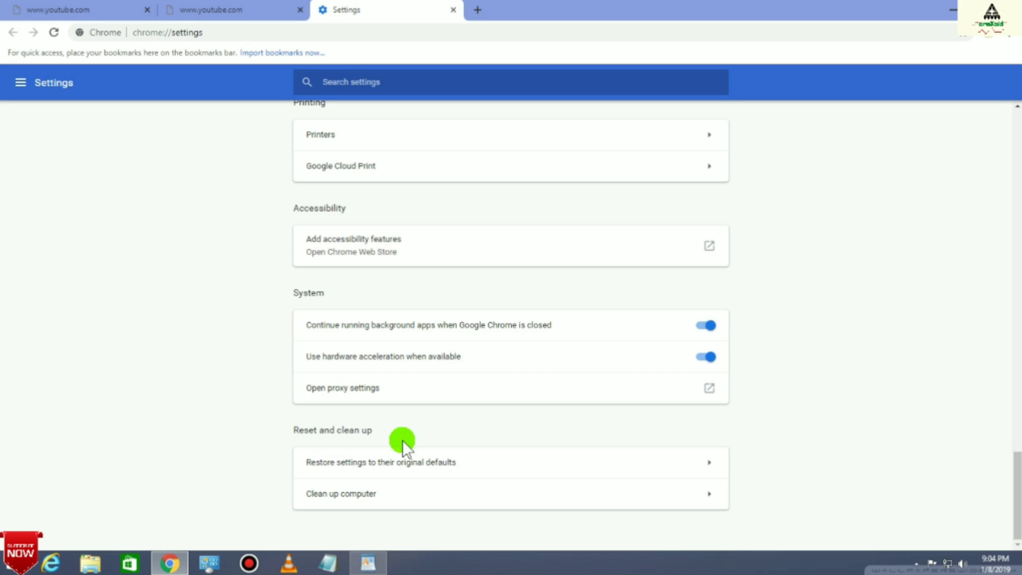
pyautogui.click(490, 461)
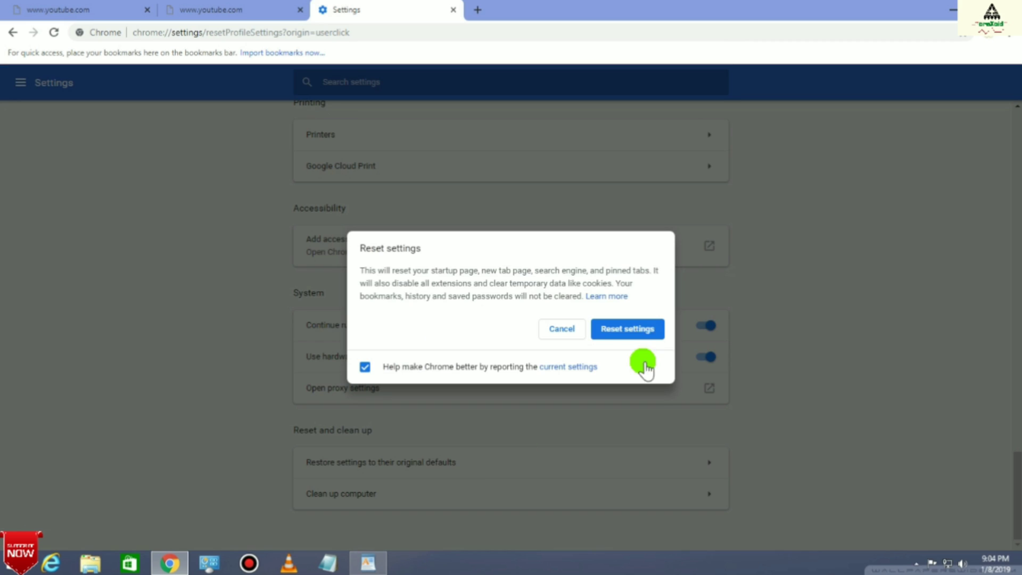
pyautogui.click(632, 330)
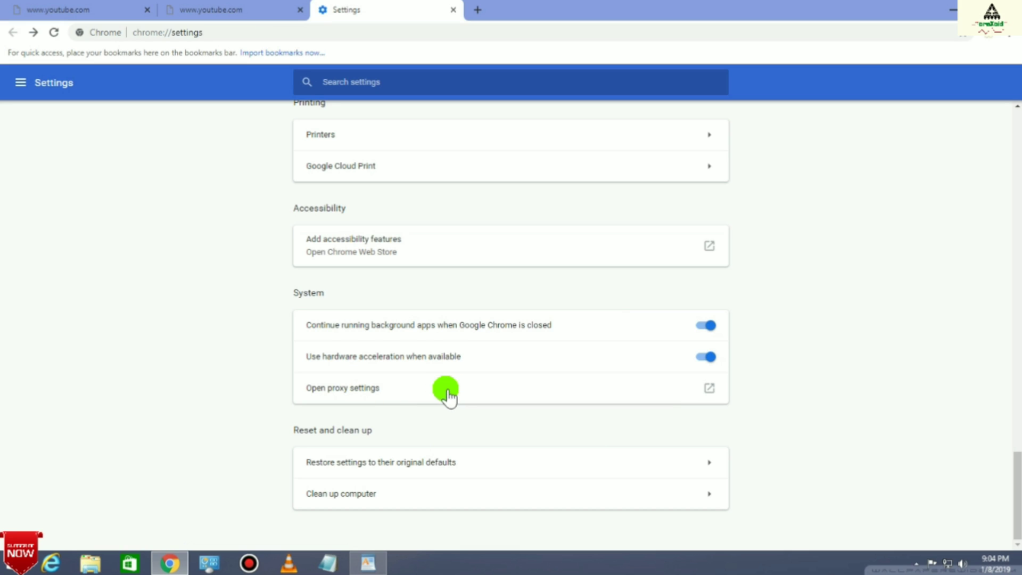
# - Open the system proxy settings from Chrome, reposition Internet Properties, then close it
pyautogui.click(467, 388)
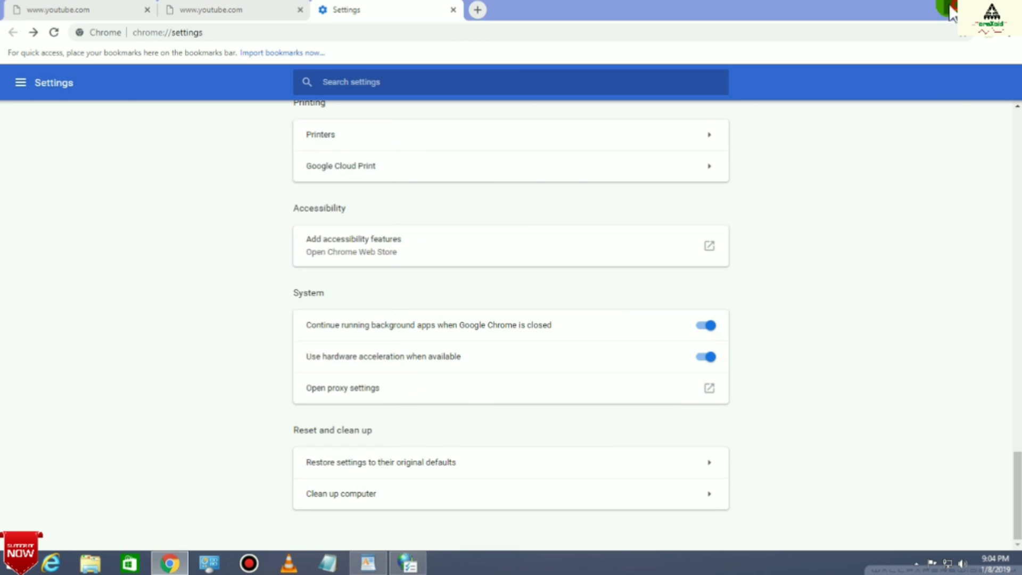
pyautogui.click(283, 156)
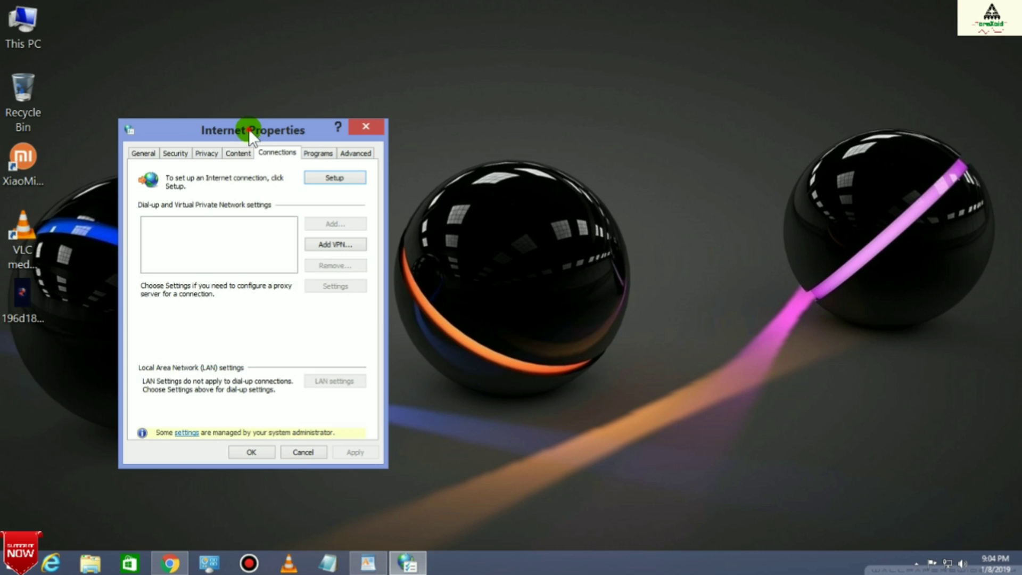
pyautogui.moveTo(250, 132); pyautogui.dragTo(315, 86)
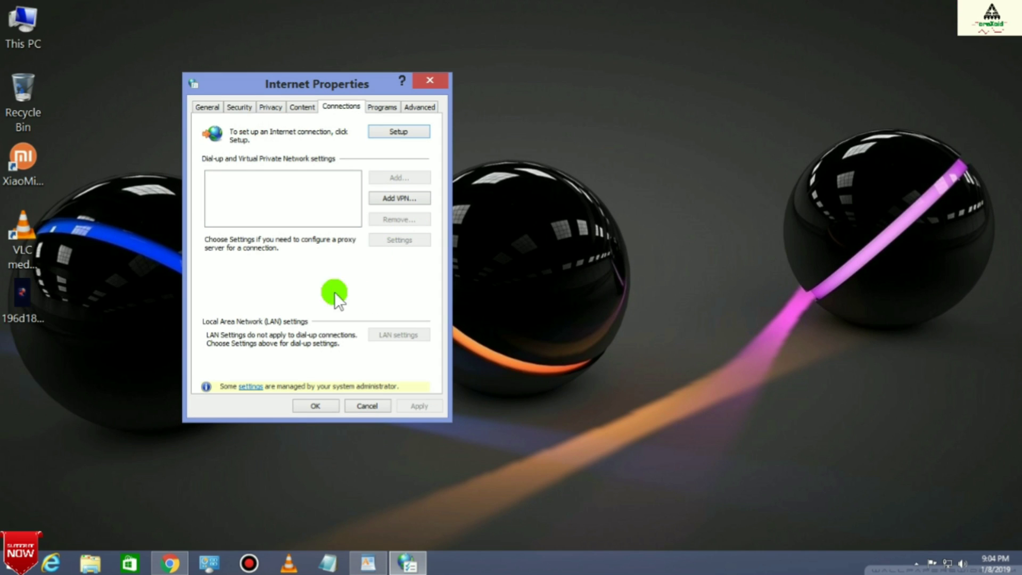
pyautogui.click(440, 87)
# - Search 'cont' to open Control Panel, go to Network and Internet > Internet Options, and minimize Control Panel
pyautogui.moveTo(988, 376)
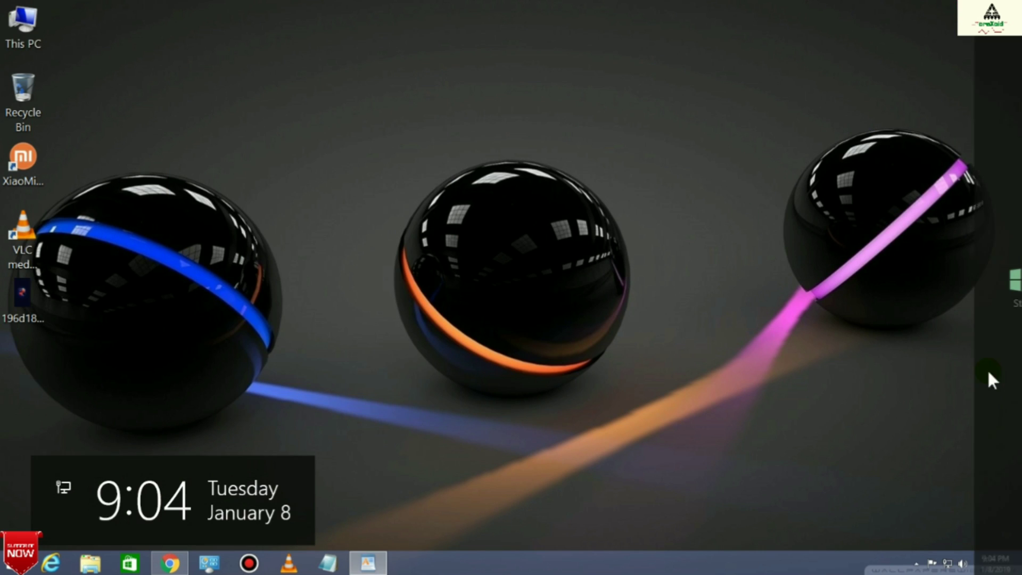
pyautogui.click(998, 164)
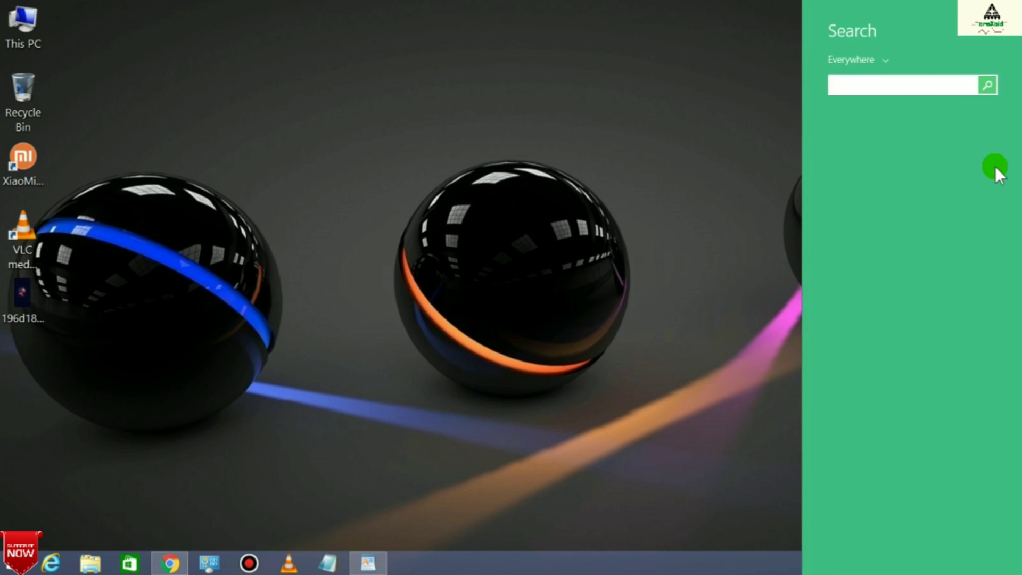
pyautogui.write('control Panel')
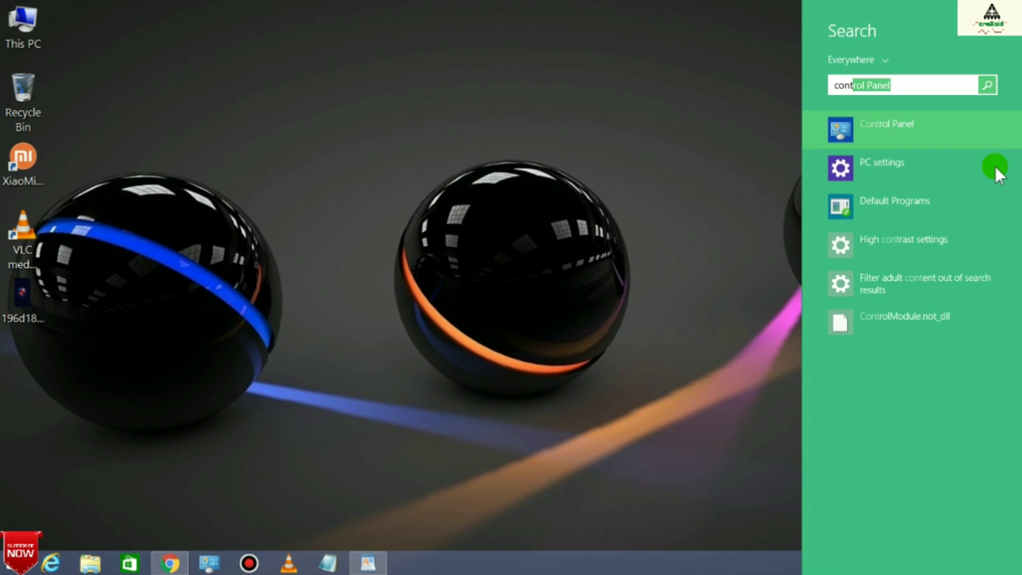
pyautogui.click(900, 123)
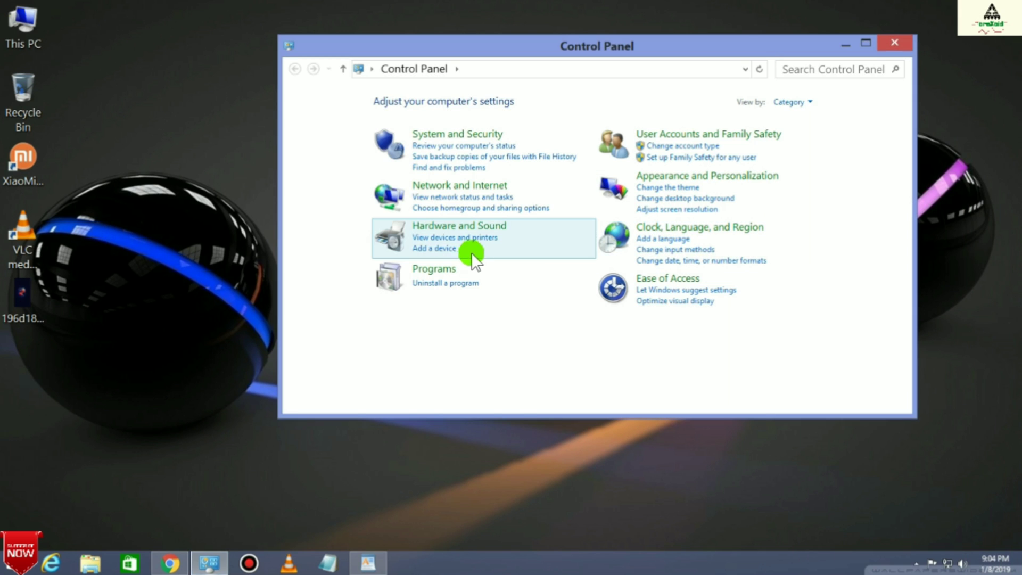
pyautogui.click(486, 185)
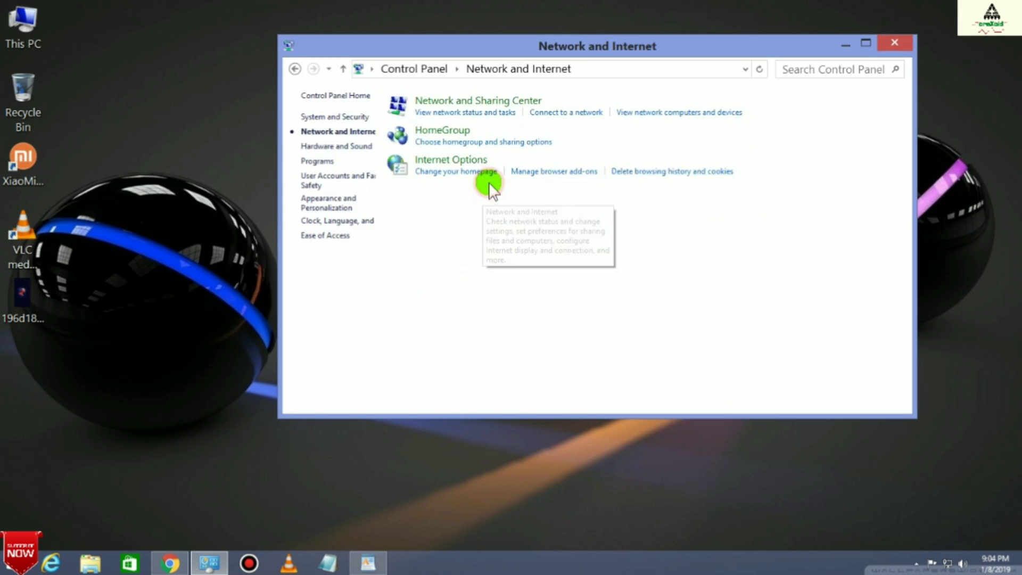
pyautogui.click(508, 159)
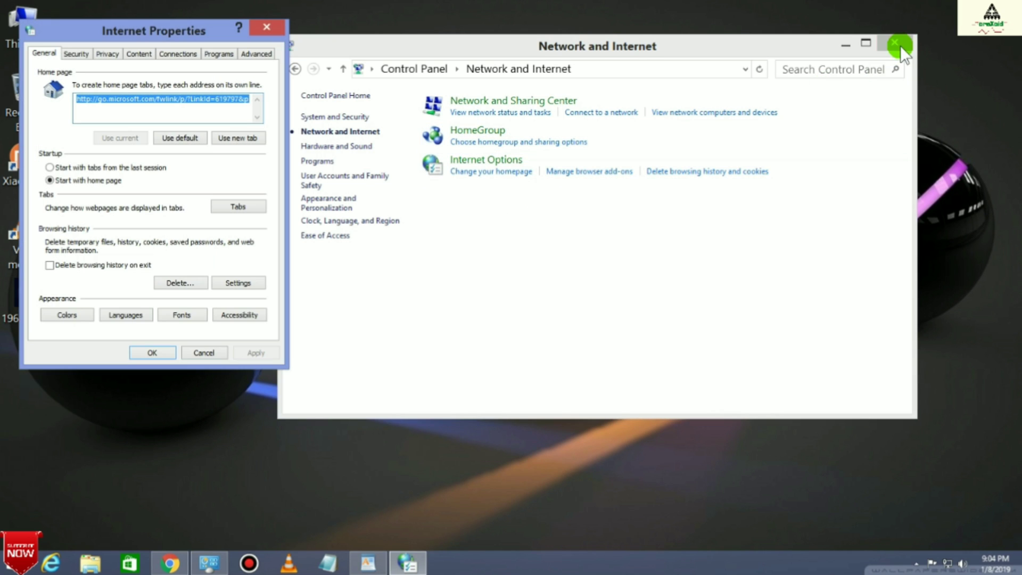
pyautogui.click(852, 43)
# - Check LAN settings on Connections, then reset Internet Explorer settings from the Advanced tab and close
pyautogui.moveTo(159, 27); pyautogui.dragTo(357, 88)
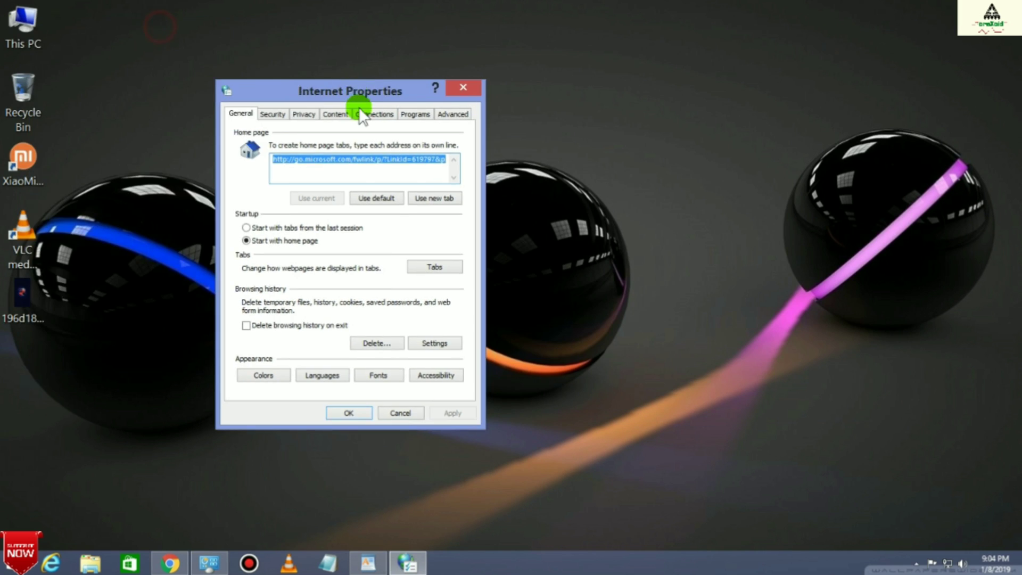
pyautogui.click(371, 114)
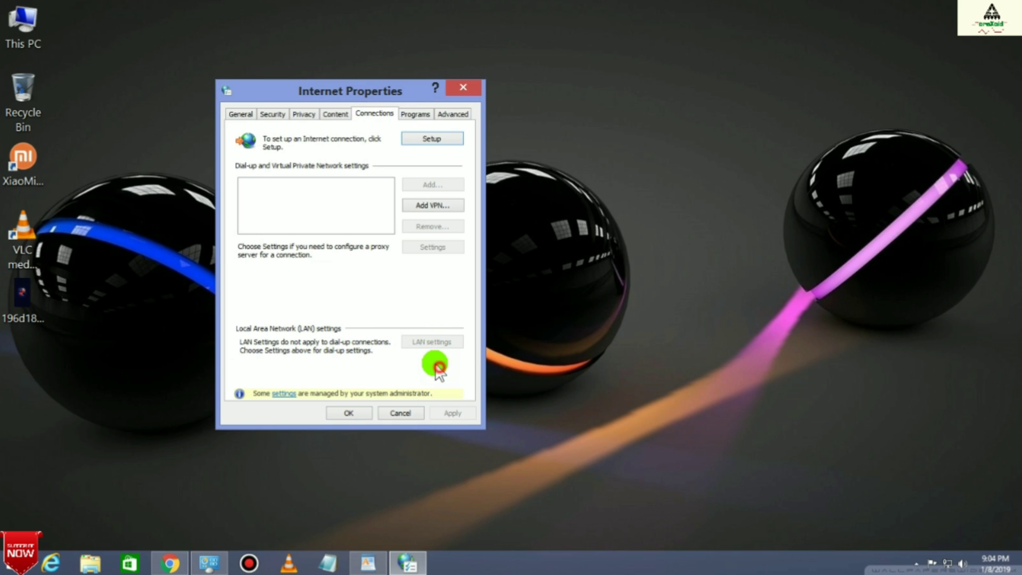
pyautogui.click(425, 353)
pyautogui.click(456, 115)
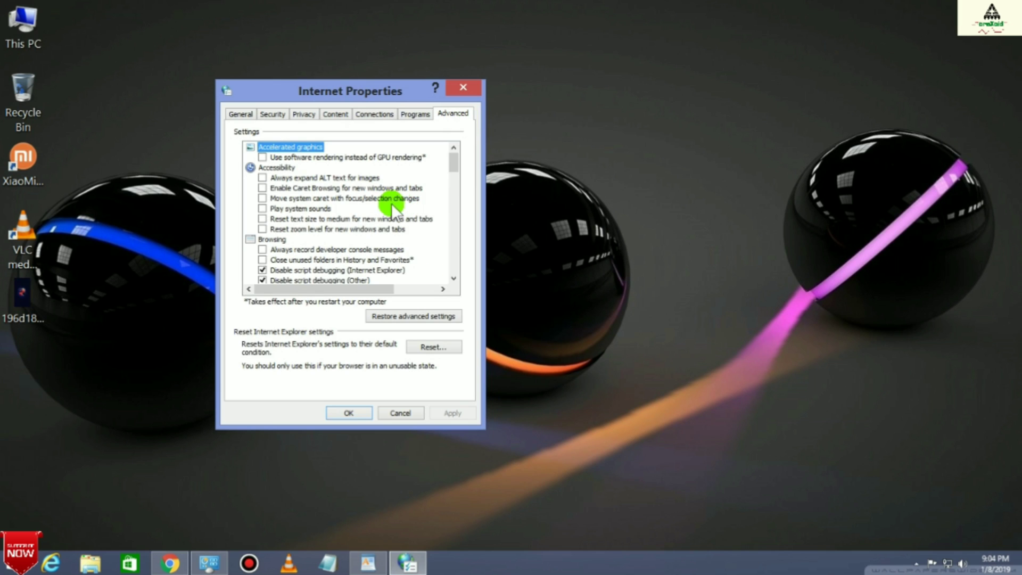
pyautogui.click(434, 347)
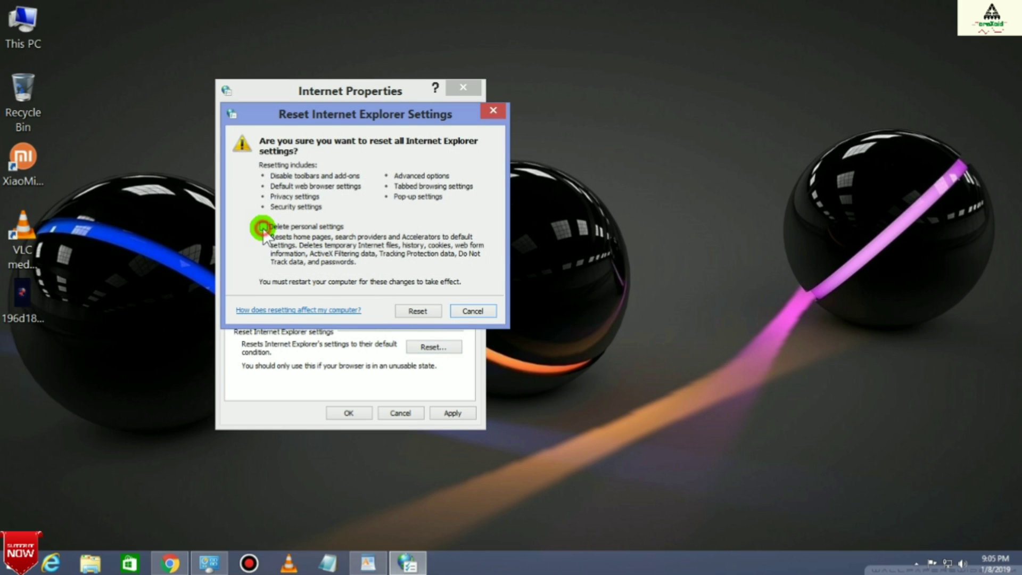
pyautogui.click(414, 311)
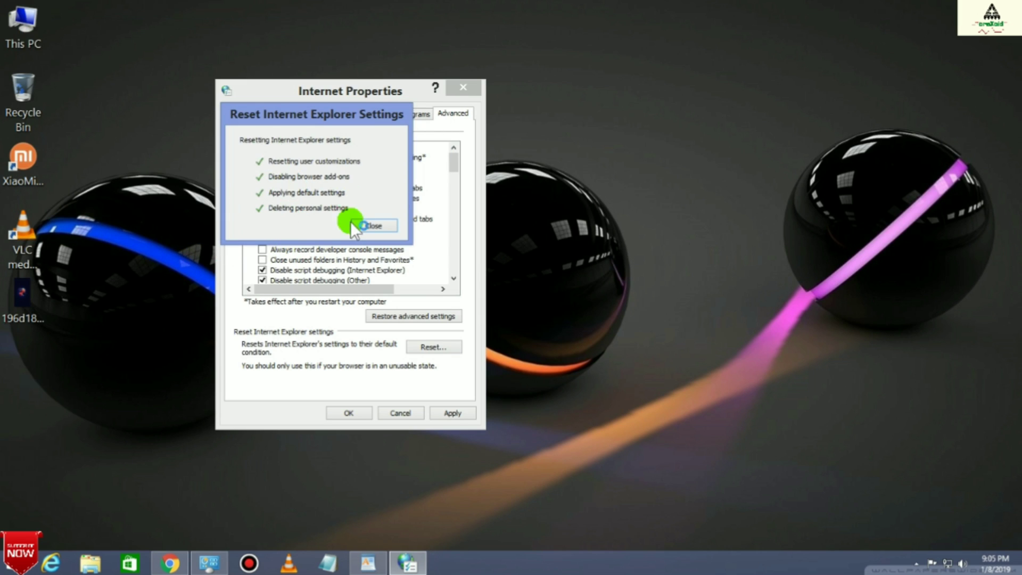
pyautogui.click(374, 226)
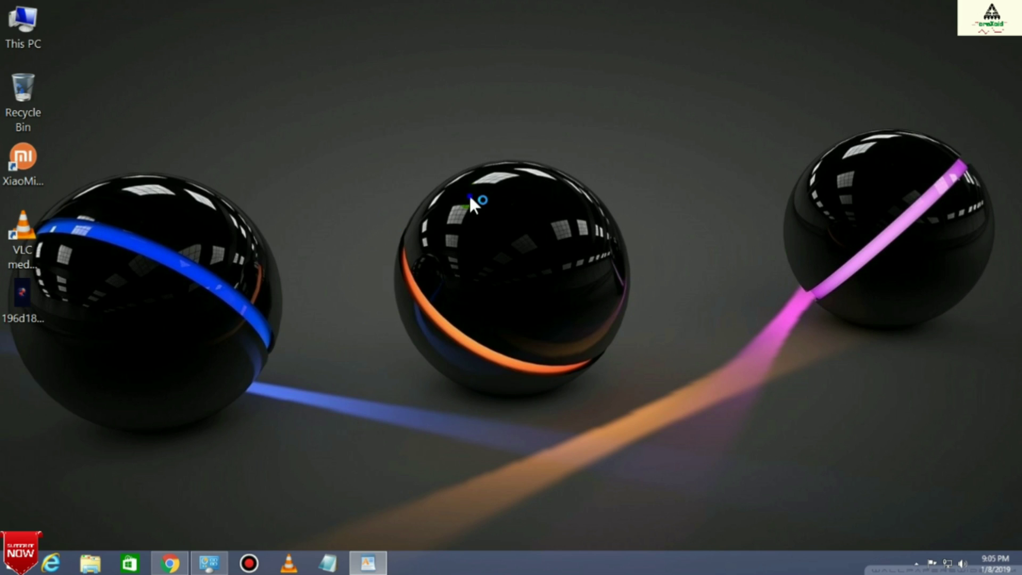
# - Refresh the desktop, restore Chrome's YouTube tab, and search for 'craxoid'
pyautogui.rightClick(469, 195)
pyautogui.click(501, 235)
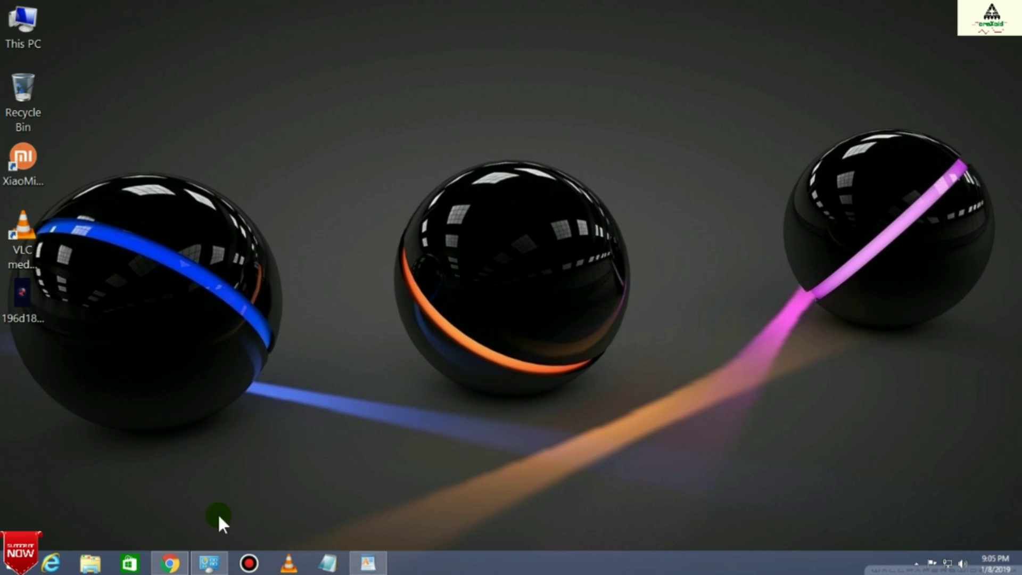
pyautogui.click(175, 564)
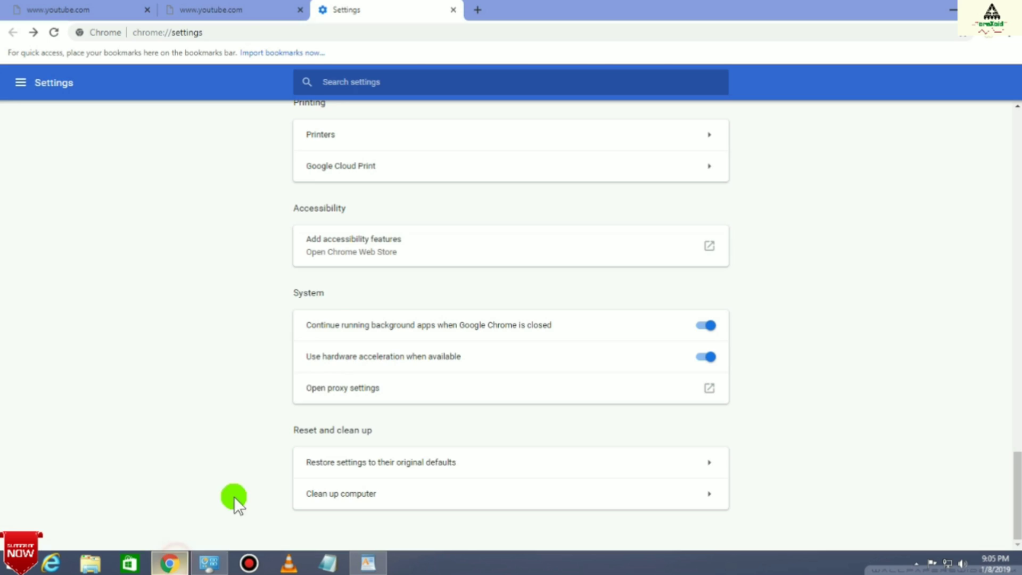
pyautogui.click(210, 6)
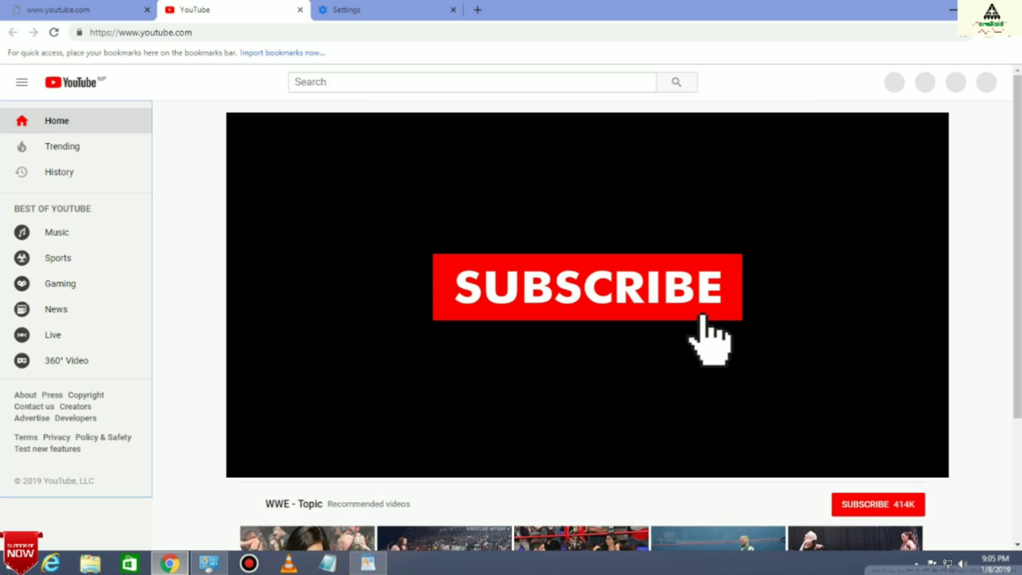
pyautogui.click(332, 79)
pyautogui.write('cra')
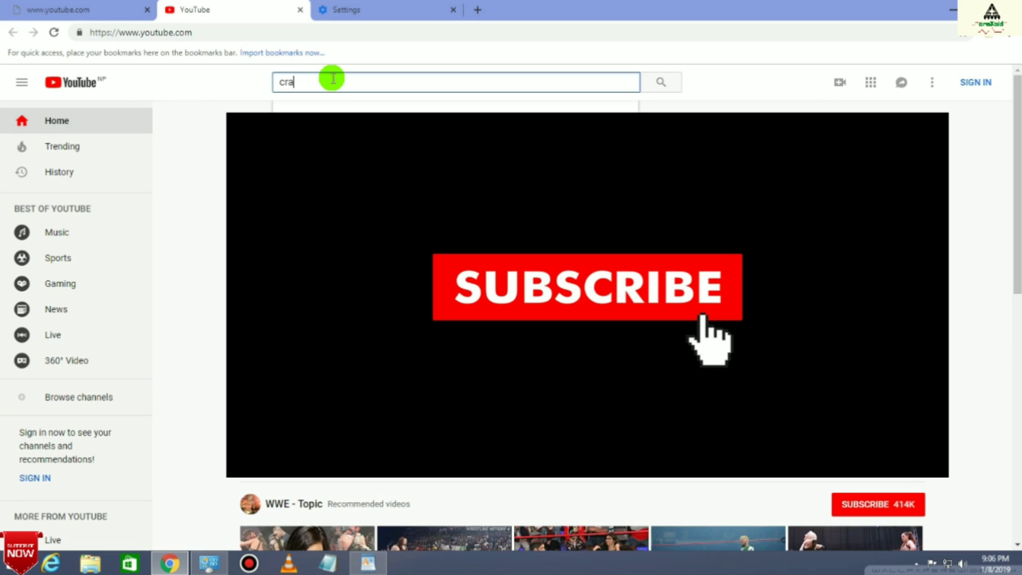
pyautogui.write('xoid')
pyautogui.press('Return')
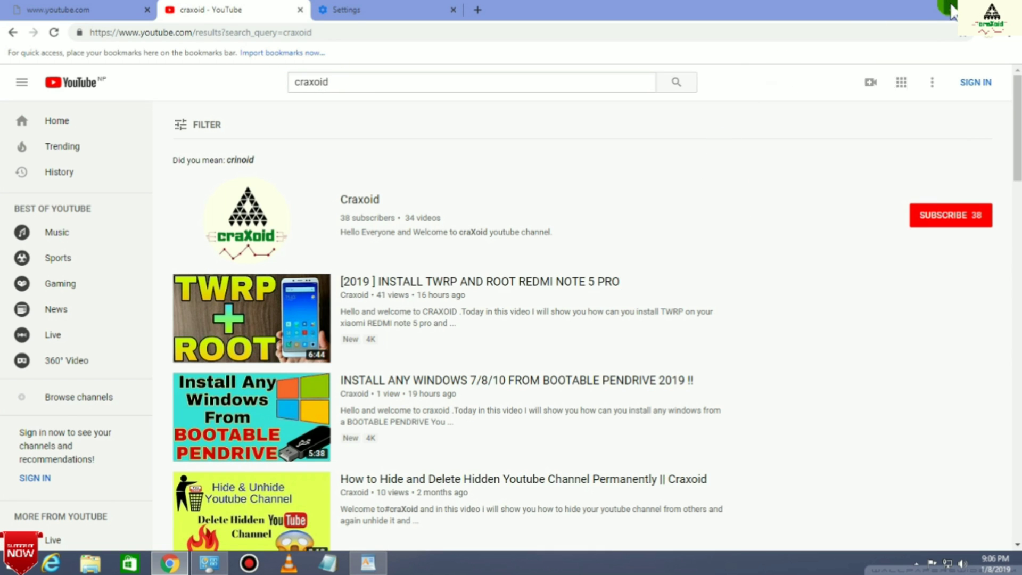
# - Minimize Chrome and add 'Its working in my case but' plus 'If t' below the error line in WordPad
pyautogui.click(952, 11)
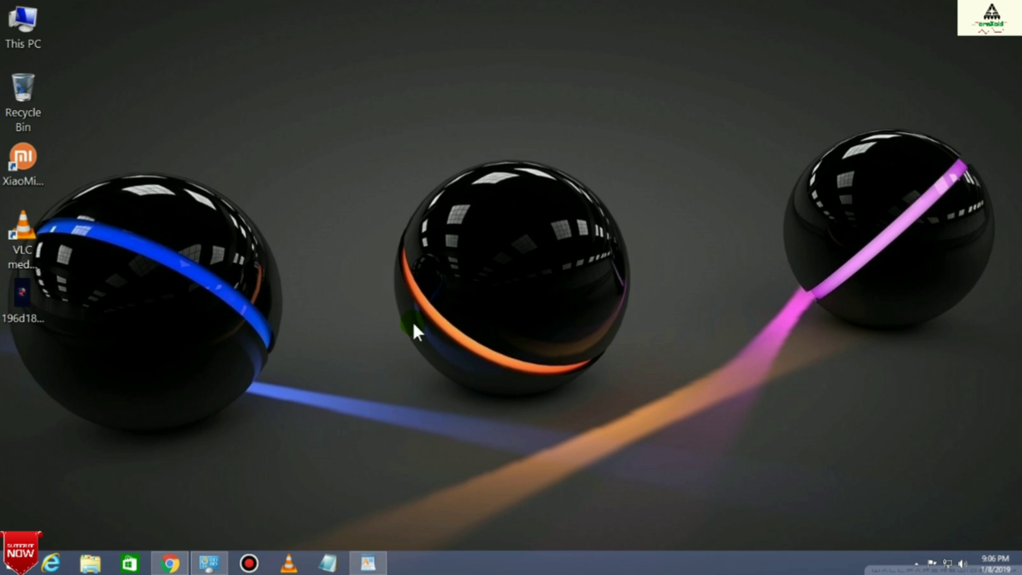
pyautogui.click(370, 564)
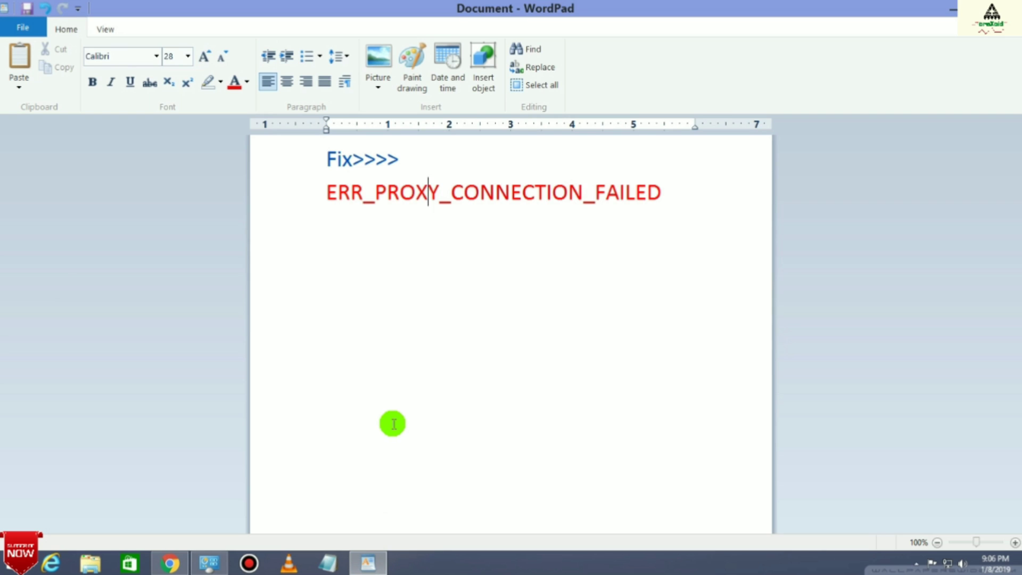
pyautogui.press('Return')
pyautogui.write('Its working in my case but')
pyautogui.press('Return')
pyautogui.write('If t')
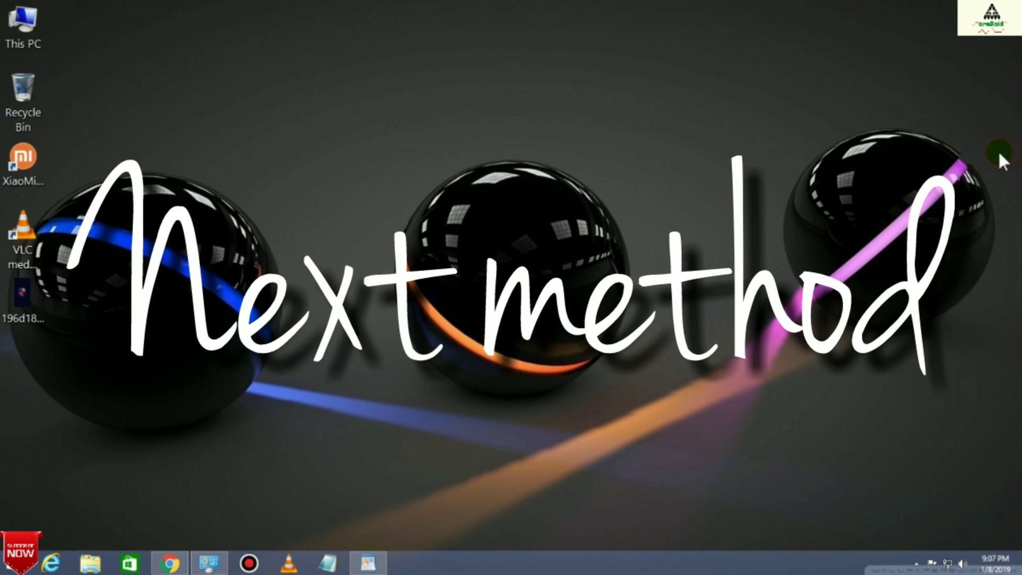
# - Search 'run', open the Run dialog, centre it, and type 'reg' for regedit
pyautogui.click(998, 151)
pyautogui.write('r')
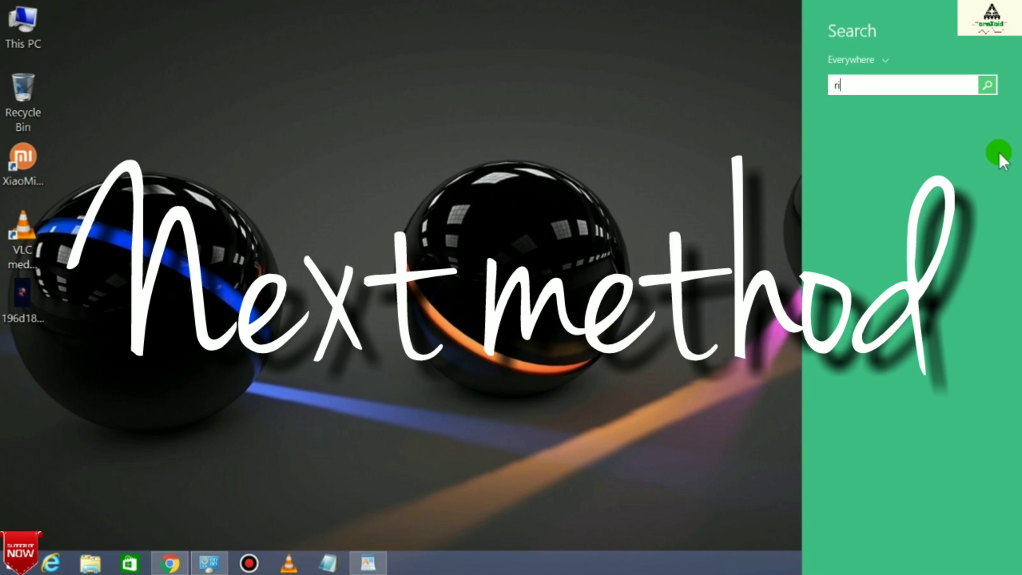
pyautogui.write('un')
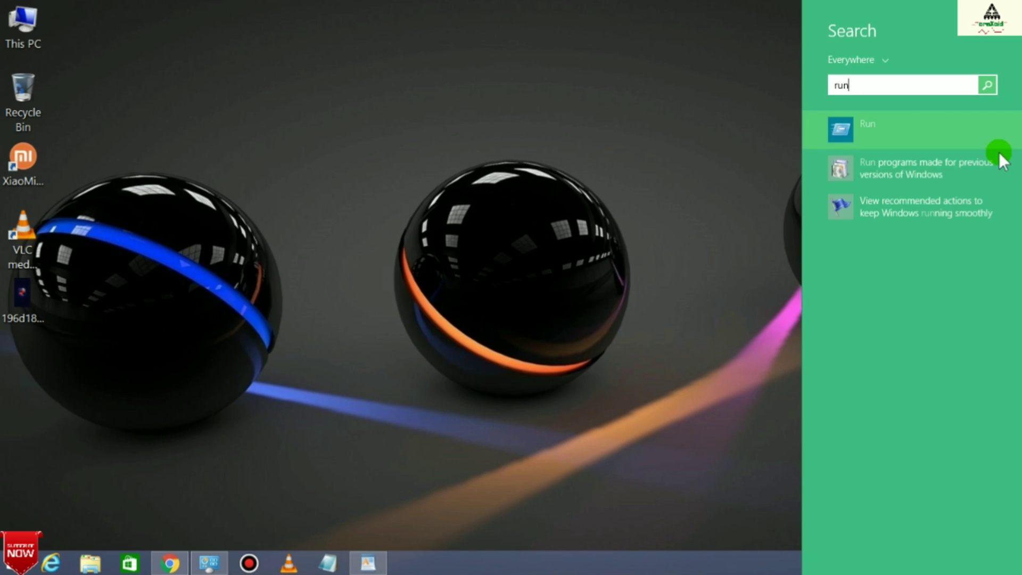
pyautogui.click(880, 140)
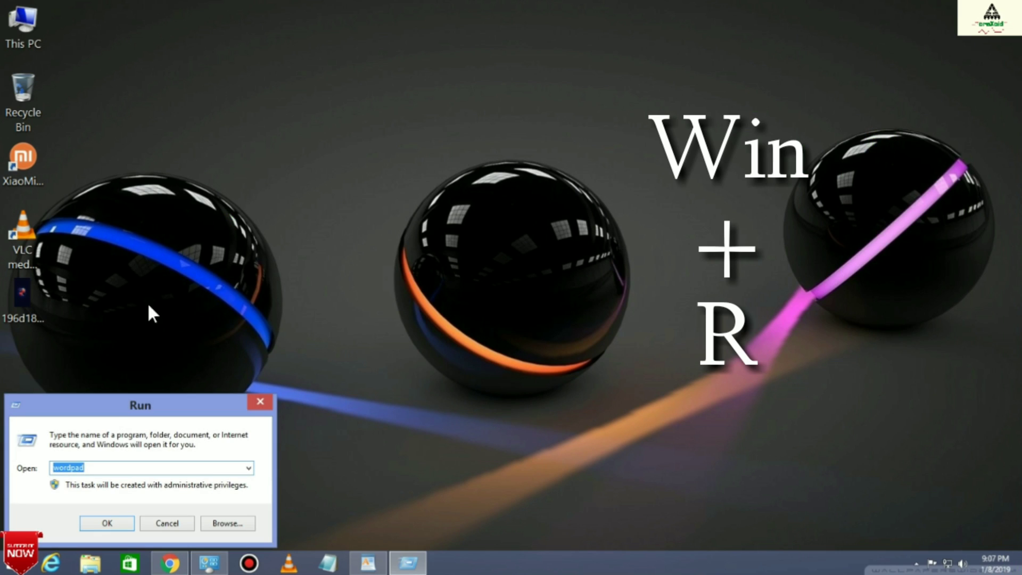
pyautogui.moveTo(120, 420); pyautogui.dragTo(516, 319)
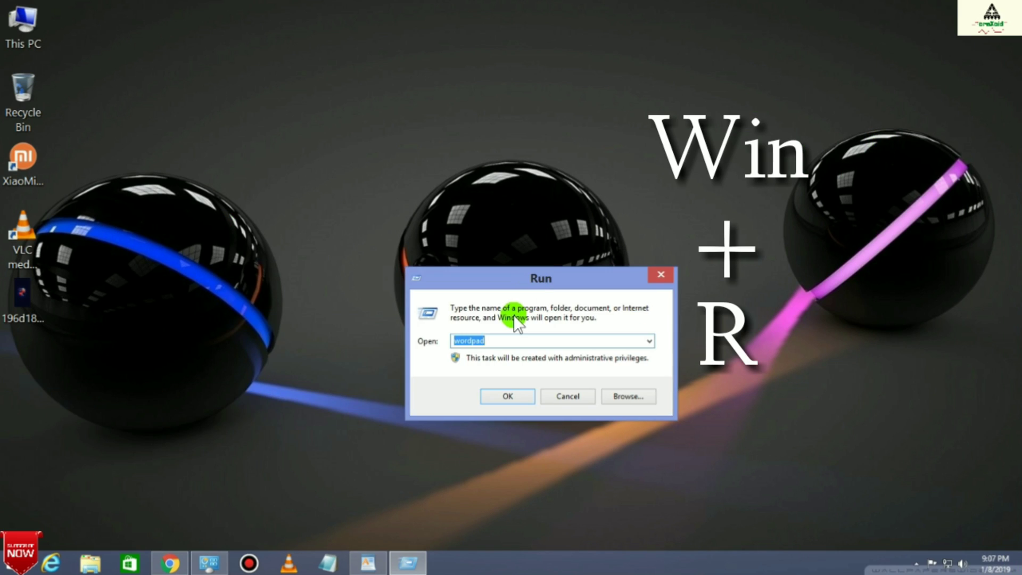
pyautogui.write('re')
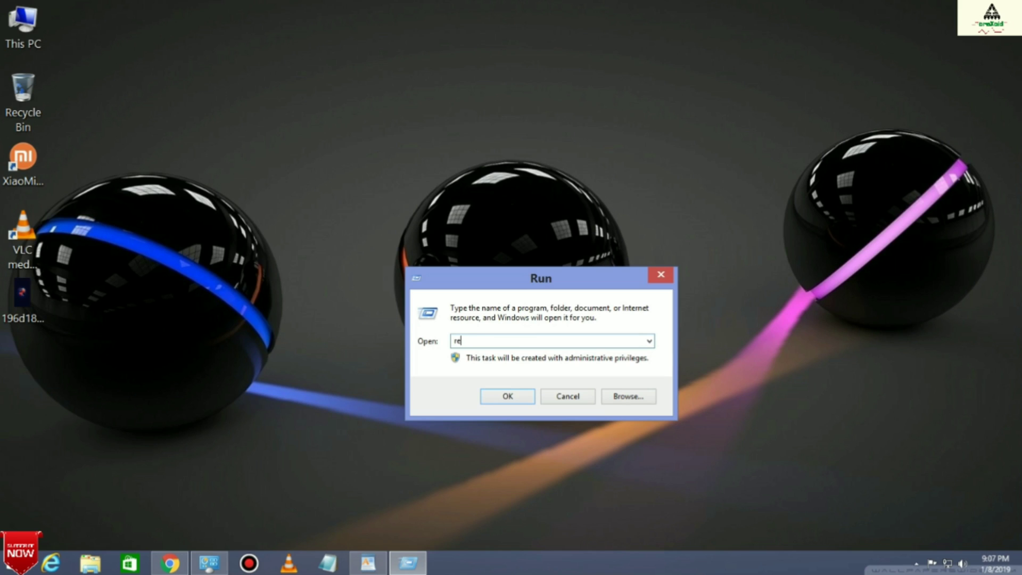
pyautogui.write('gedit')
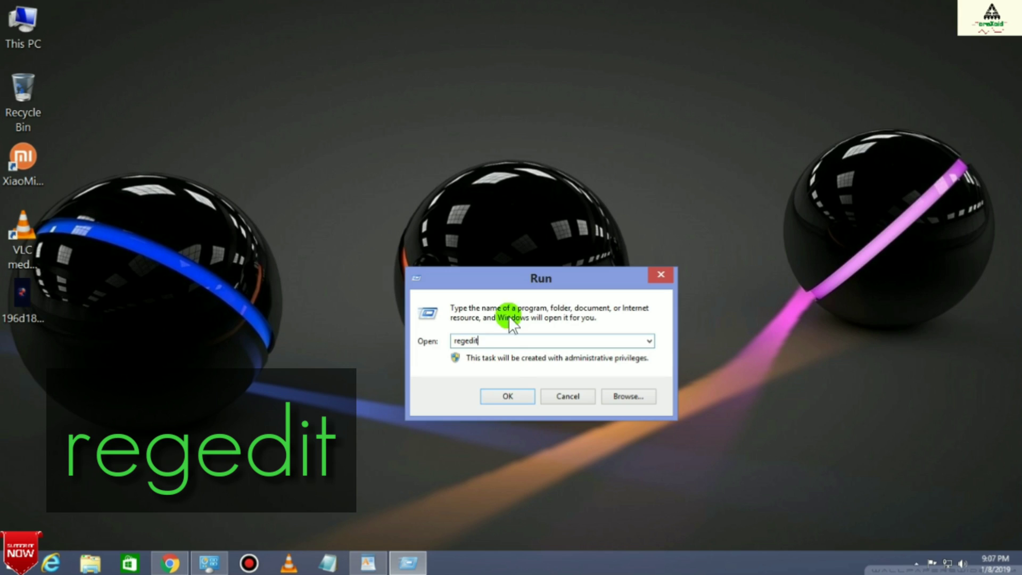
# - Launch Registry Editor, widen the key tree, and expand HKEY_LOCAL_MACHINE and SOFTWARE
pyautogui.click(508, 395)
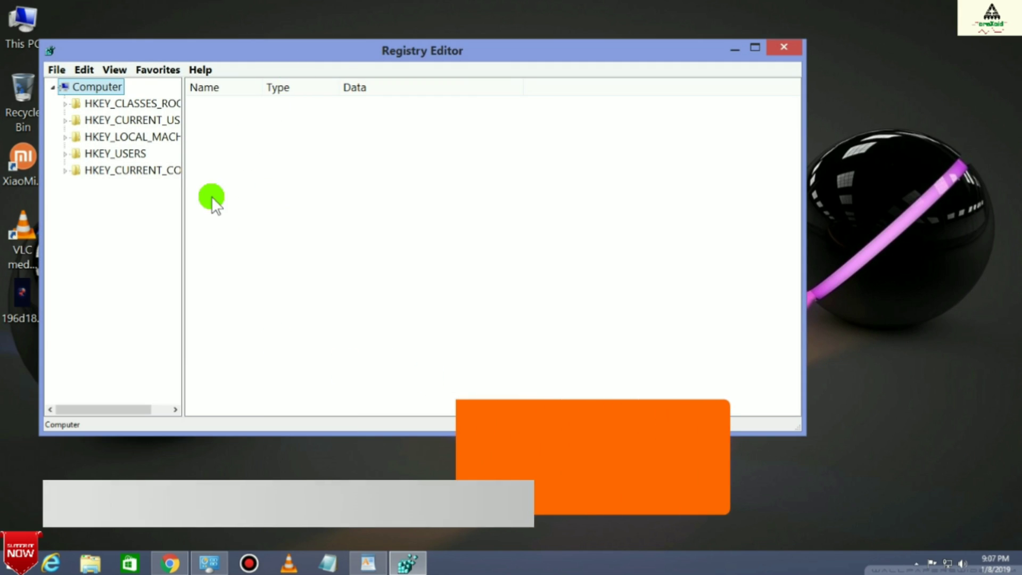
pyautogui.moveTo(183, 208); pyautogui.dragTo(255, 212)
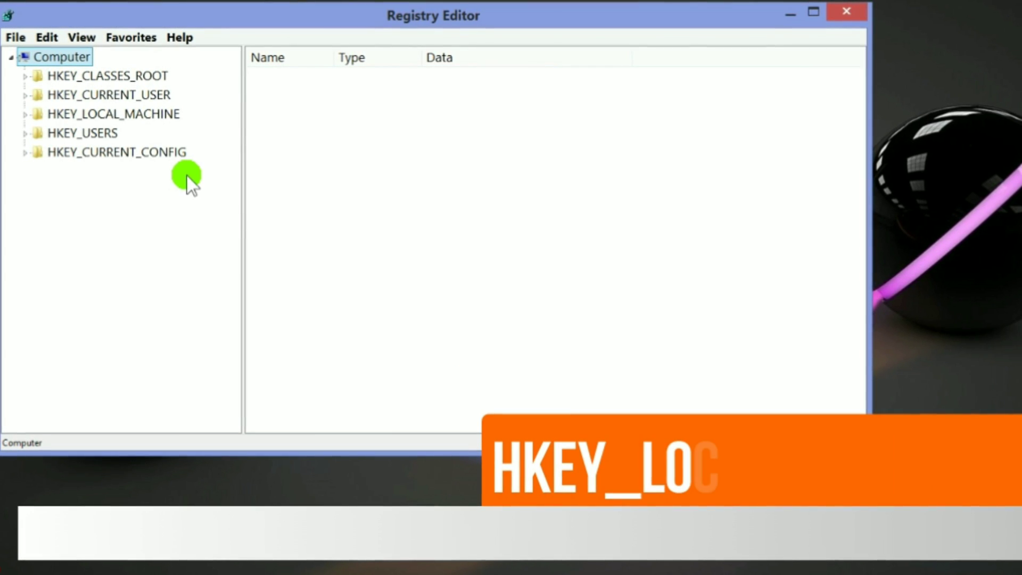
pyautogui.click(155, 115)
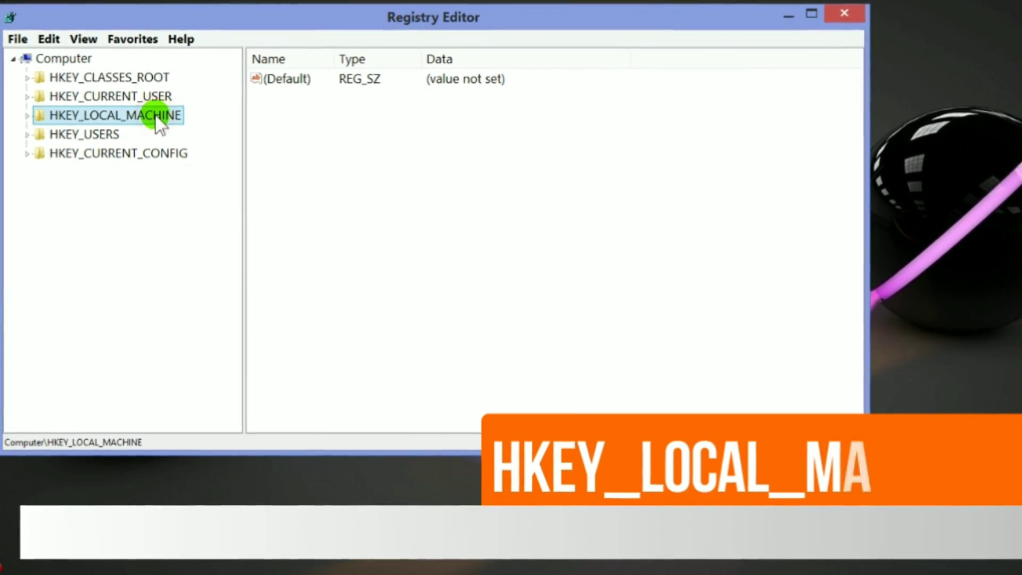
pyautogui.doubleClick(156, 116)
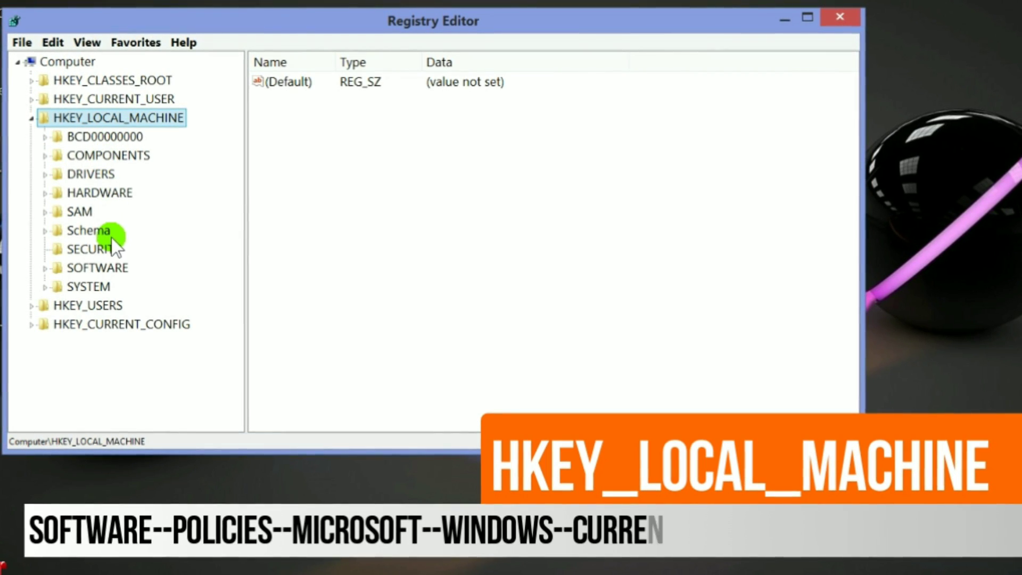
pyautogui.doubleClick(103, 267)
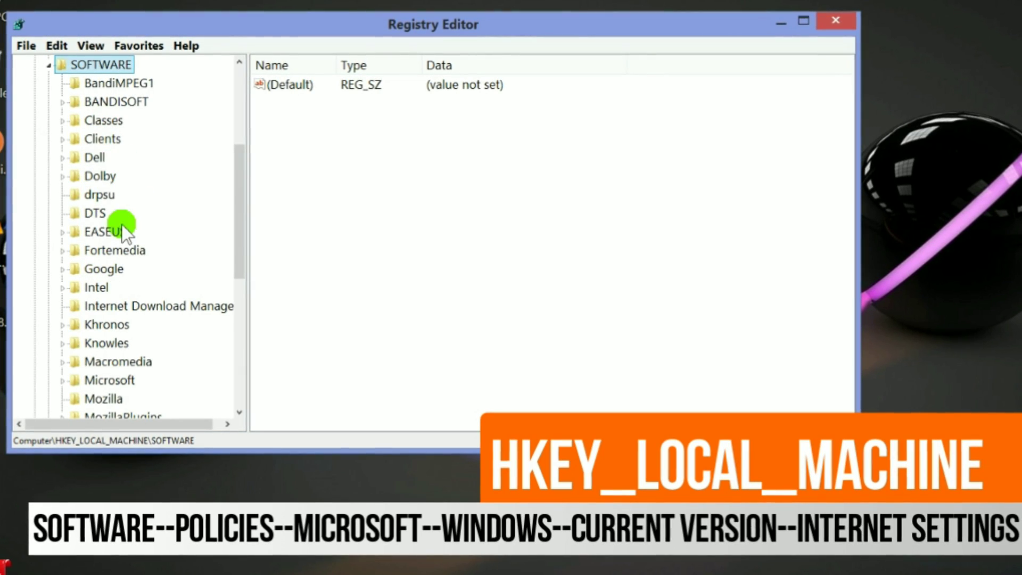
pyautogui.moveTo(242, 211); pyautogui.dragTo(238, 256)
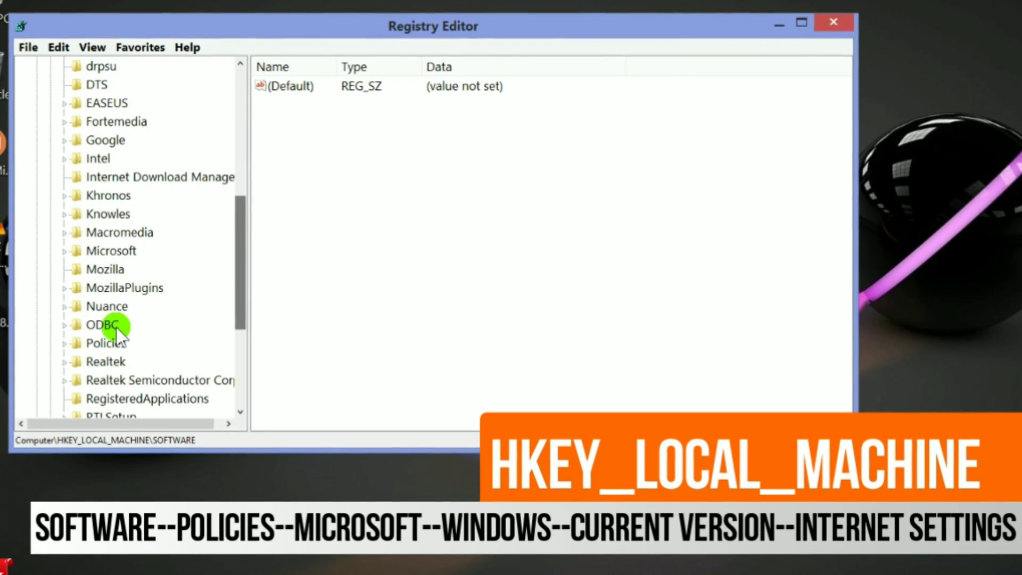
# - Expand Policies > Microsoft > Windows > CurrentVersion to reveal Internet Settings
pyautogui.click(105, 343)
pyautogui.doubleClick(105, 343)
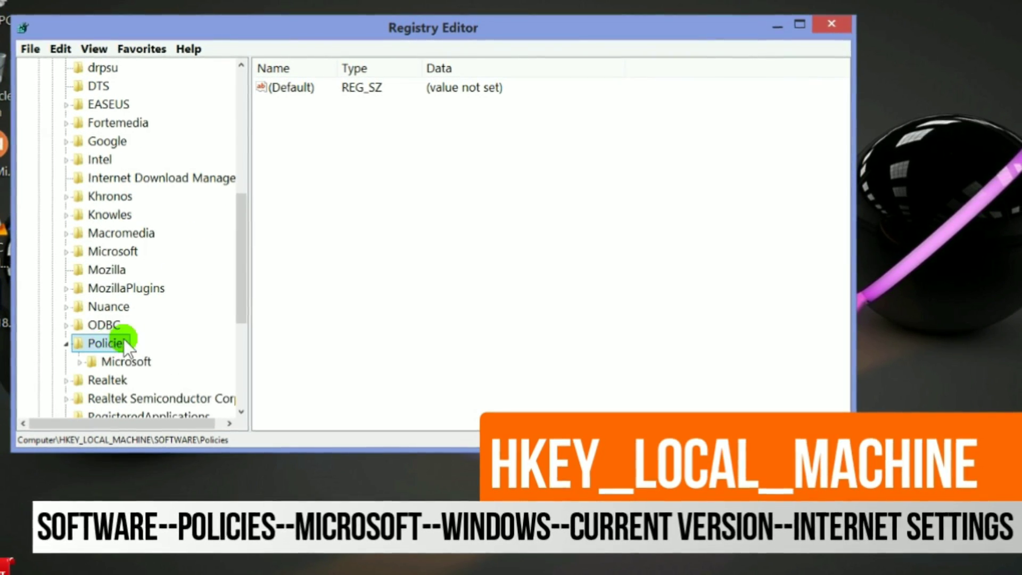
pyautogui.moveTo(239, 282); pyautogui.dragTo(245, 293)
pyautogui.click(141, 325)
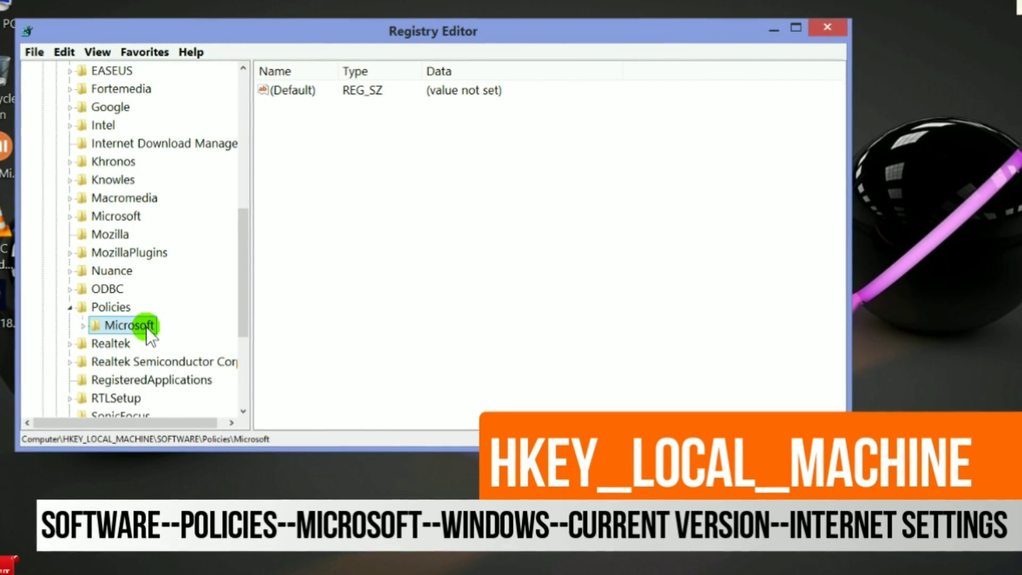
pyautogui.doubleClick(147, 326)
pyautogui.moveTo(239, 272); pyautogui.dragTo(245, 285)
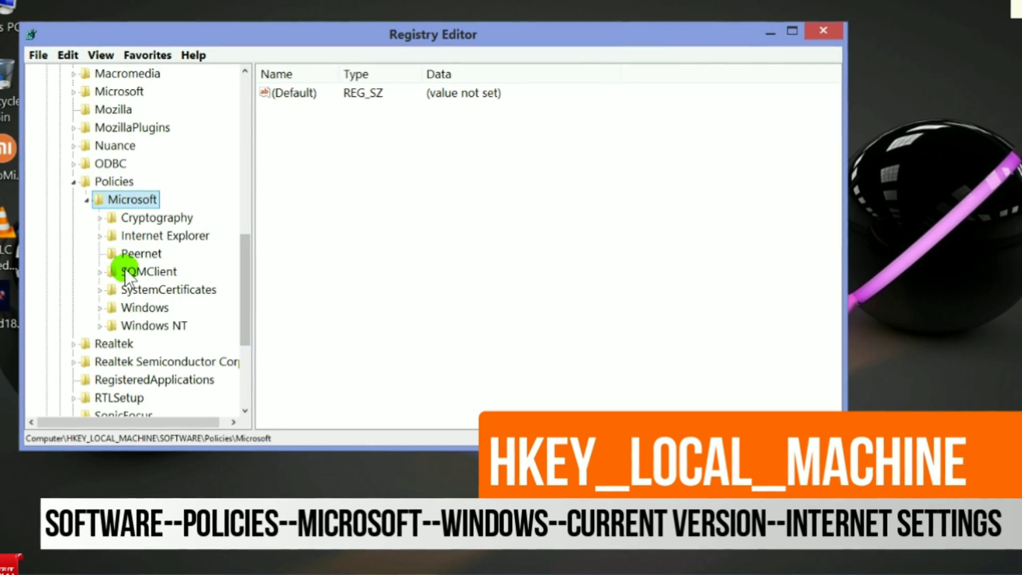
pyautogui.click(142, 307)
pyautogui.doubleClick(158, 311)
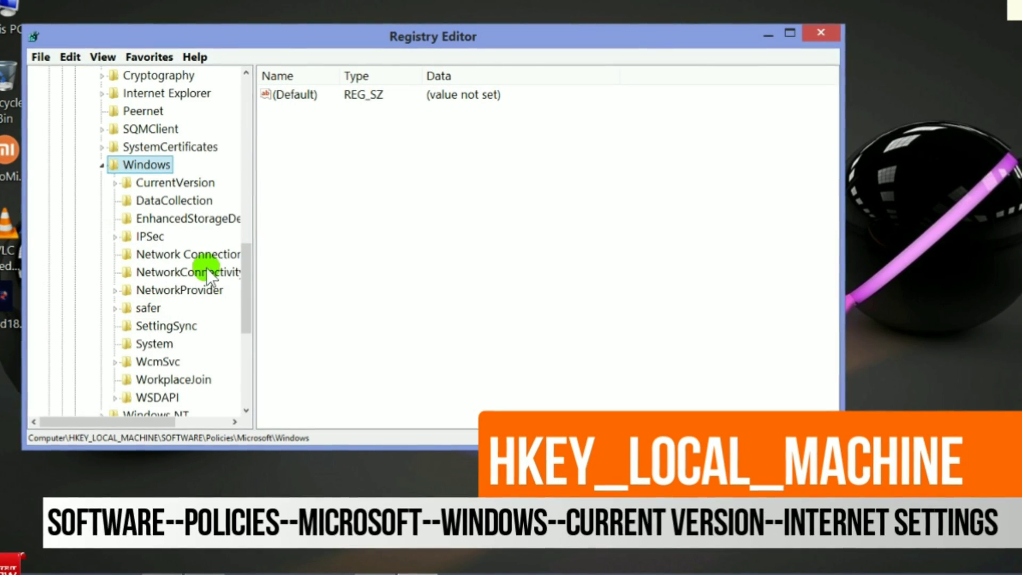
pyautogui.moveTo(250, 273); pyautogui.dragTo(247, 286)
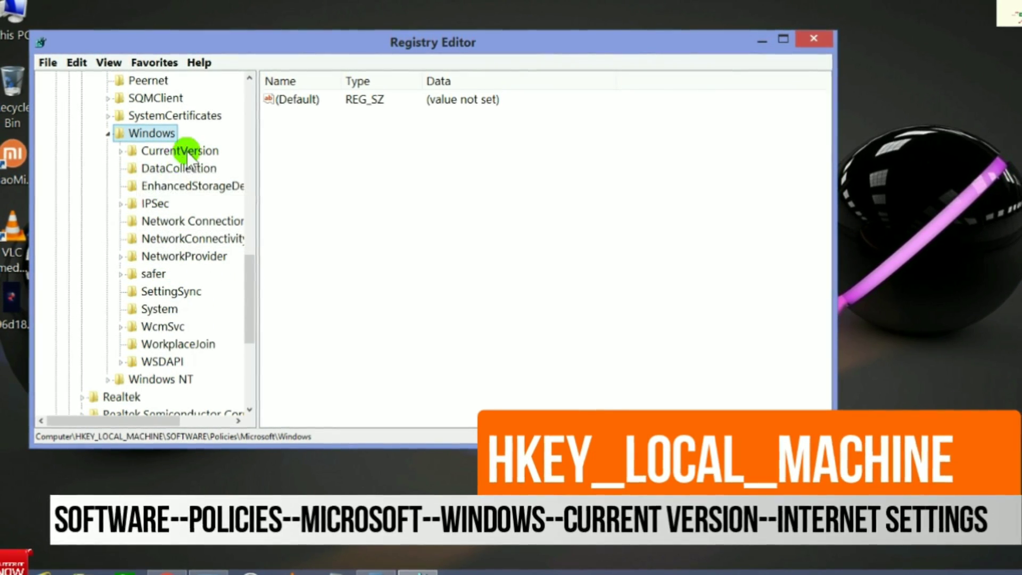
pyautogui.click(189, 152)
pyautogui.doubleClick(195, 150)
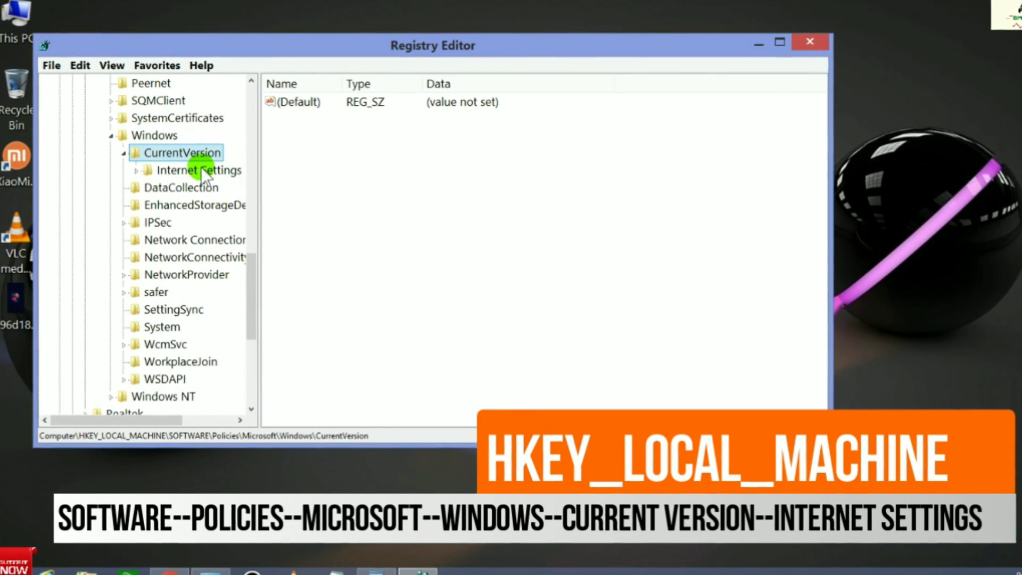
# - Select Internet Settings and delete its ProxySettingsPerUser value, confirming the deletion
pyautogui.click(200, 170)
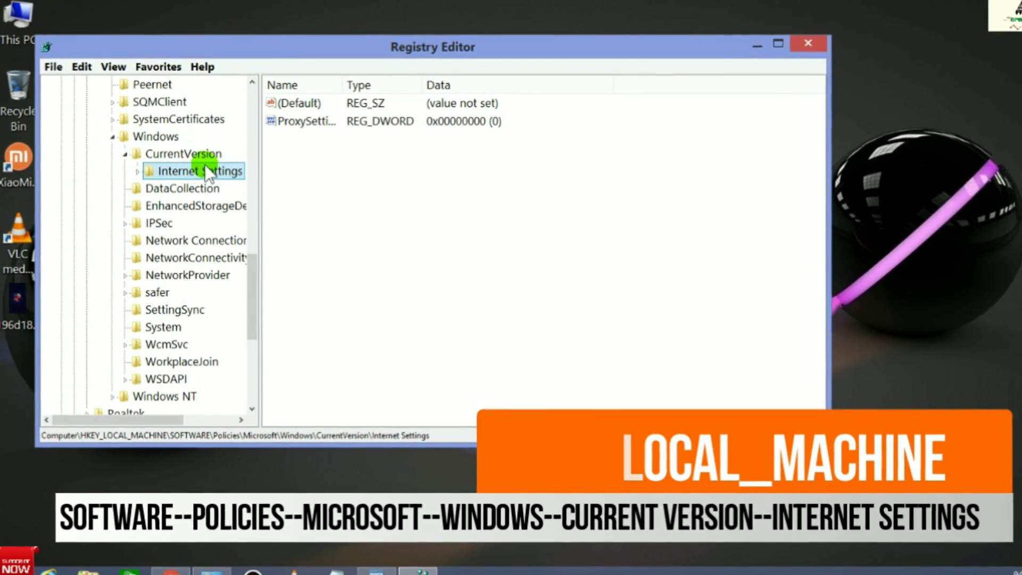
pyautogui.doubleClick(203, 168)
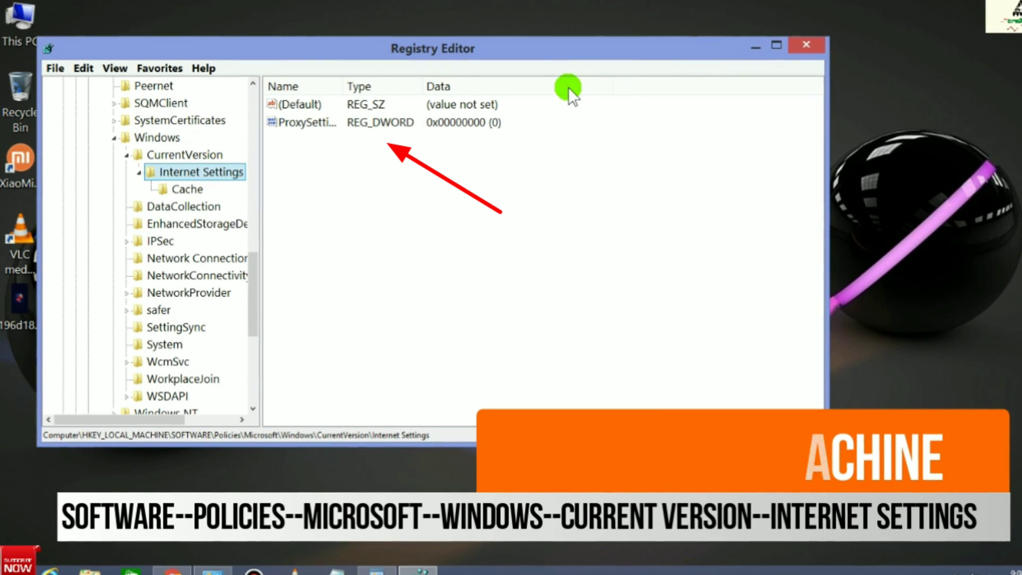
pyautogui.moveTo(406, 38); pyautogui.dragTo(516, 52)
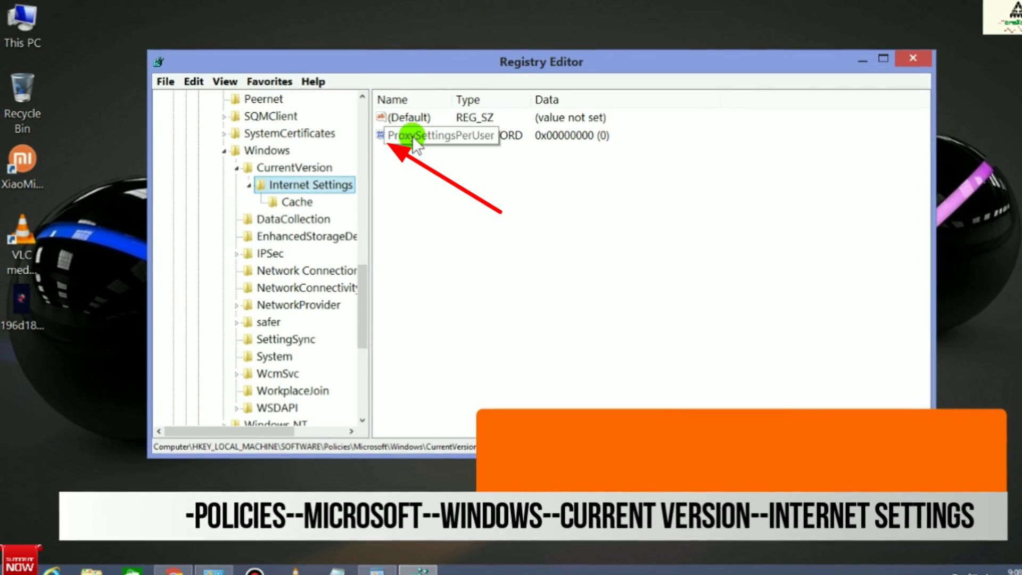
pyautogui.click(426, 134)
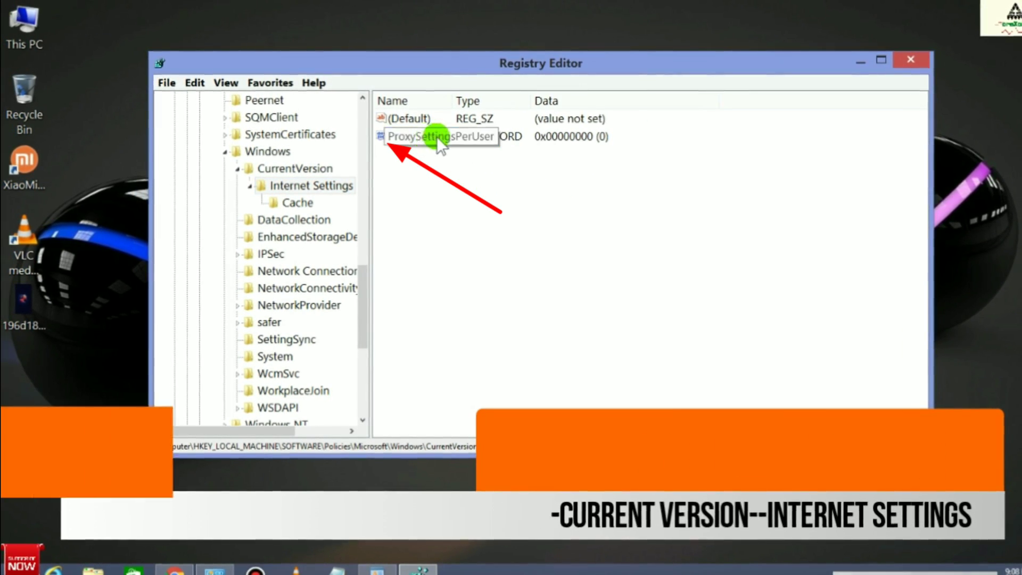
pyautogui.rightClick(436, 135)
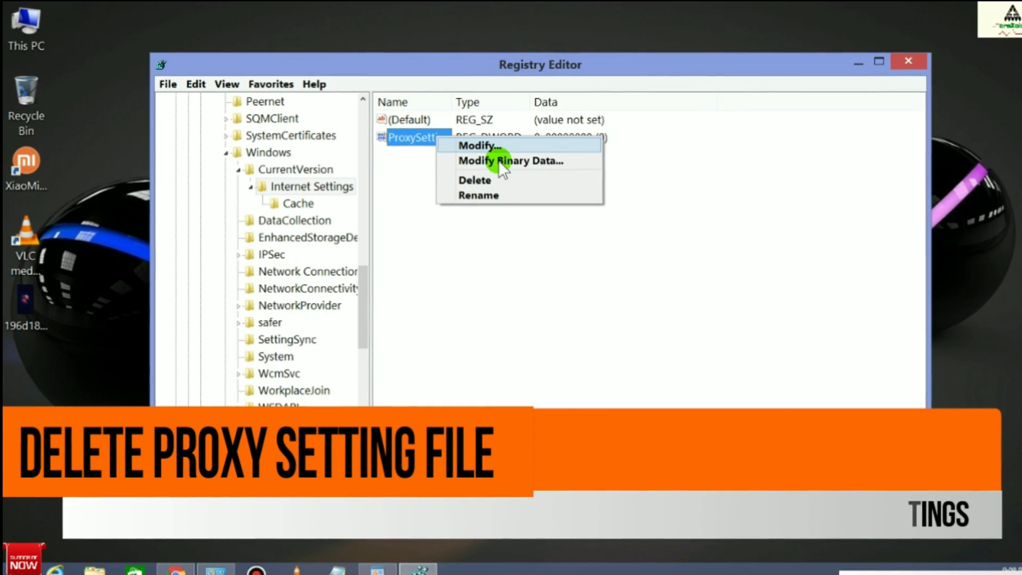
pyautogui.click(490, 181)
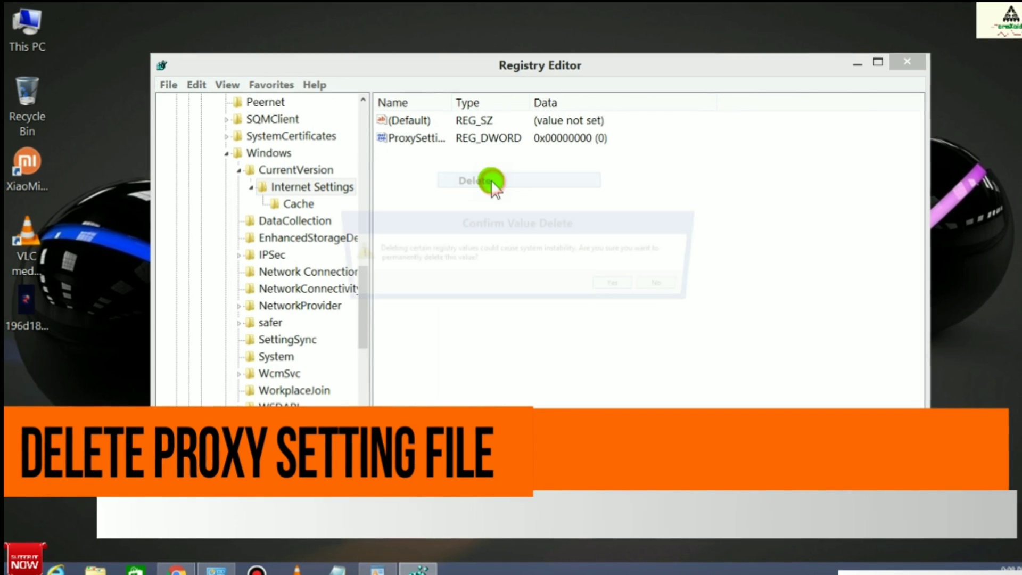
pyautogui.click(612, 287)
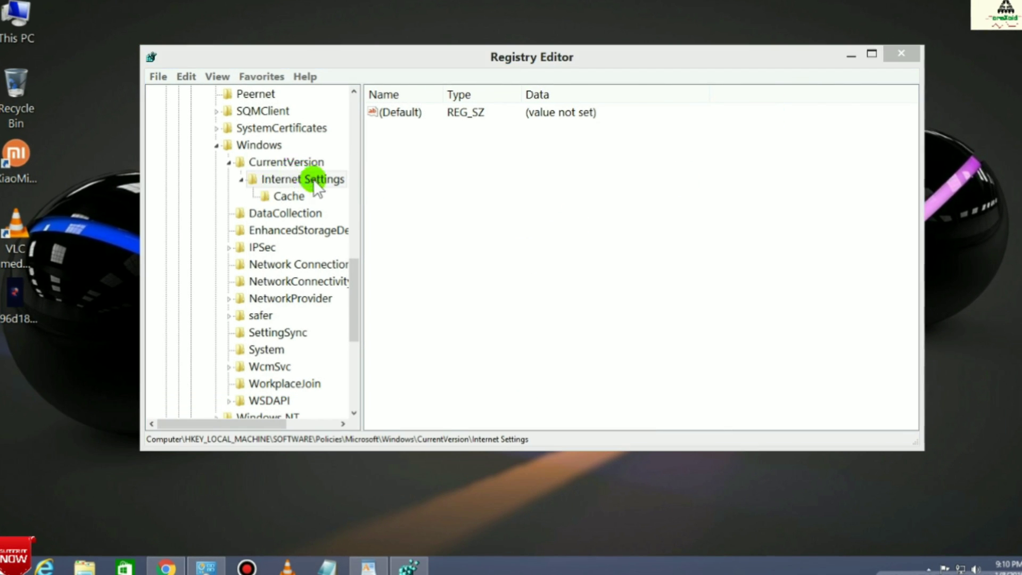
# - Open Internet Settings permissions and allow Full Control for ALL APPLICATION PACKAGES, then apply
pyautogui.click(319, 180)
pyautogui.rightClick(321, 180)
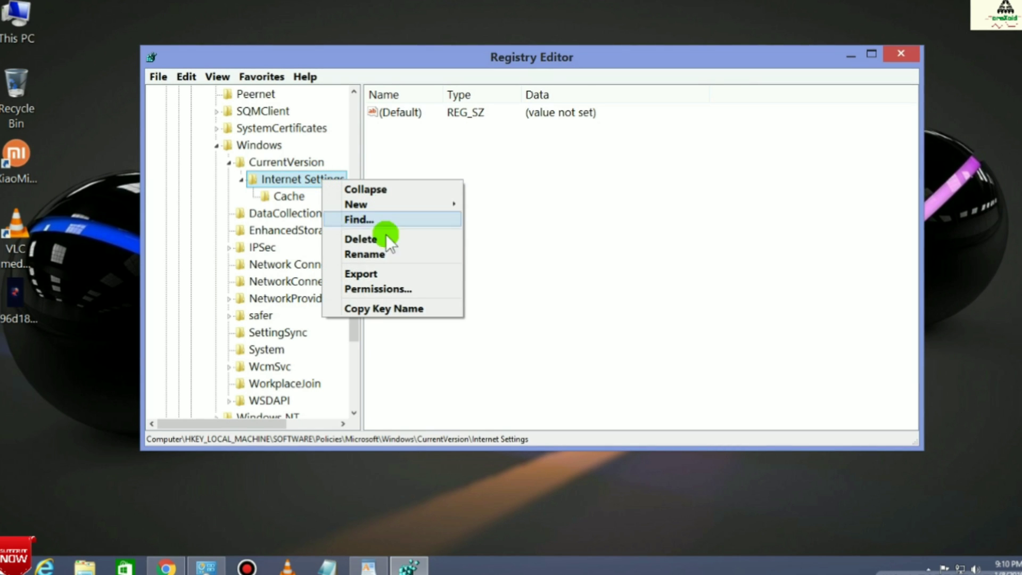
pyautogui.click(385, 289)
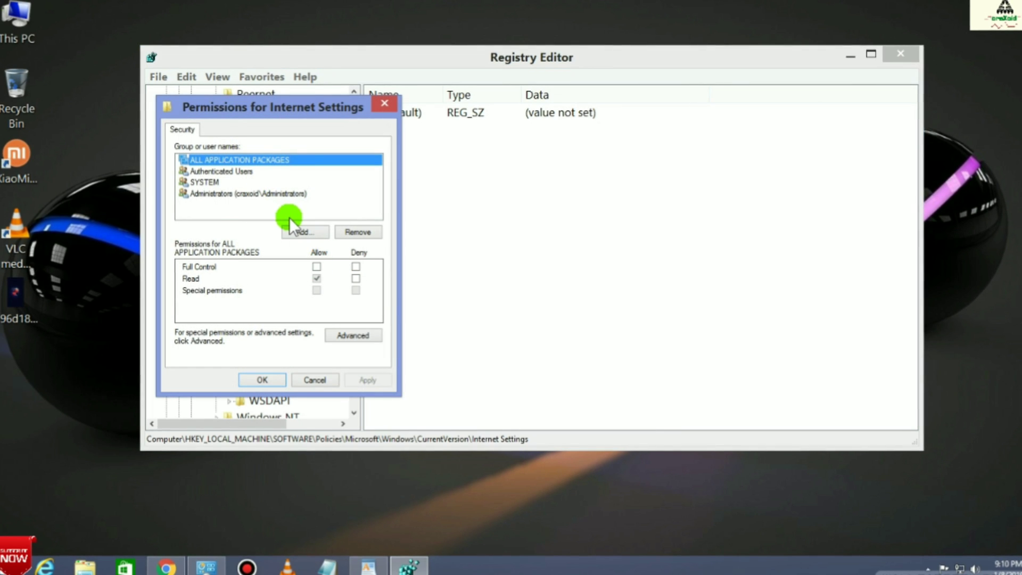
pyautogui.click(317, 267)
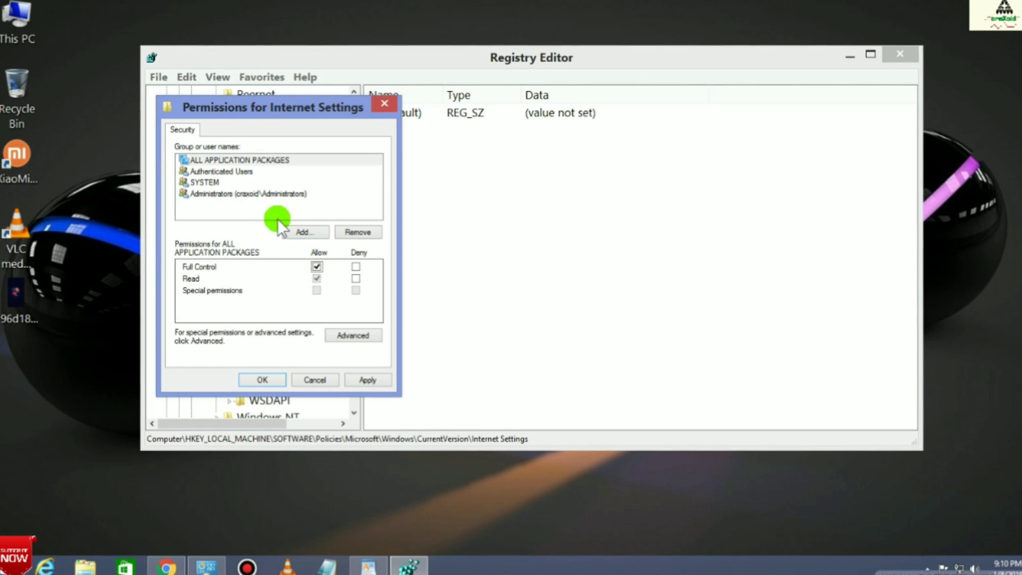
pyautogui.click(361, 380)
# - Allow Full Control for Authenticated Users, check SYSTEM and Administrators, save, close Registry Editor, and refresh the desktop
pyautogui.click(225, 171)
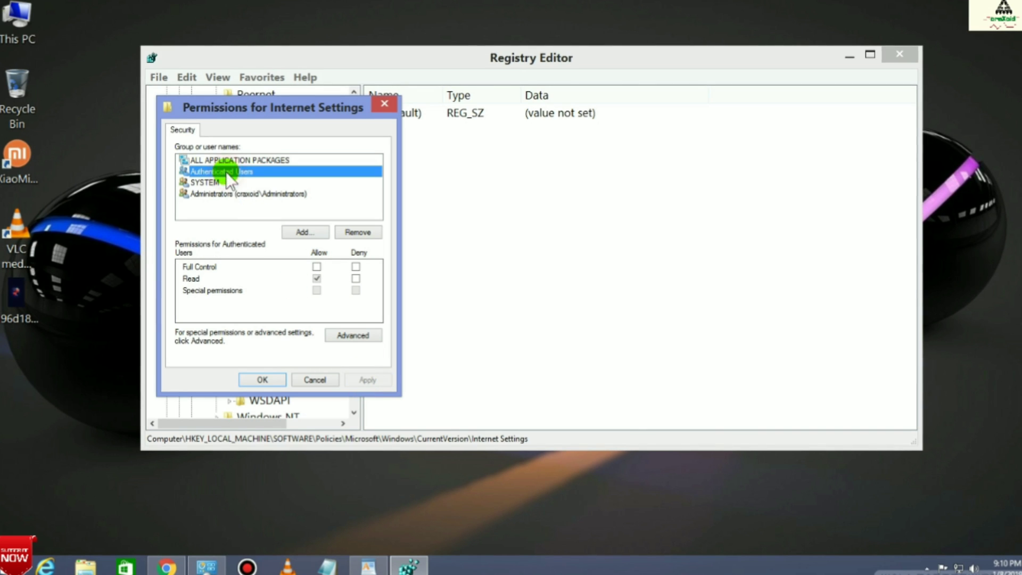
pyautogui.click(316, 267)
pyautogui.click(372, 379)
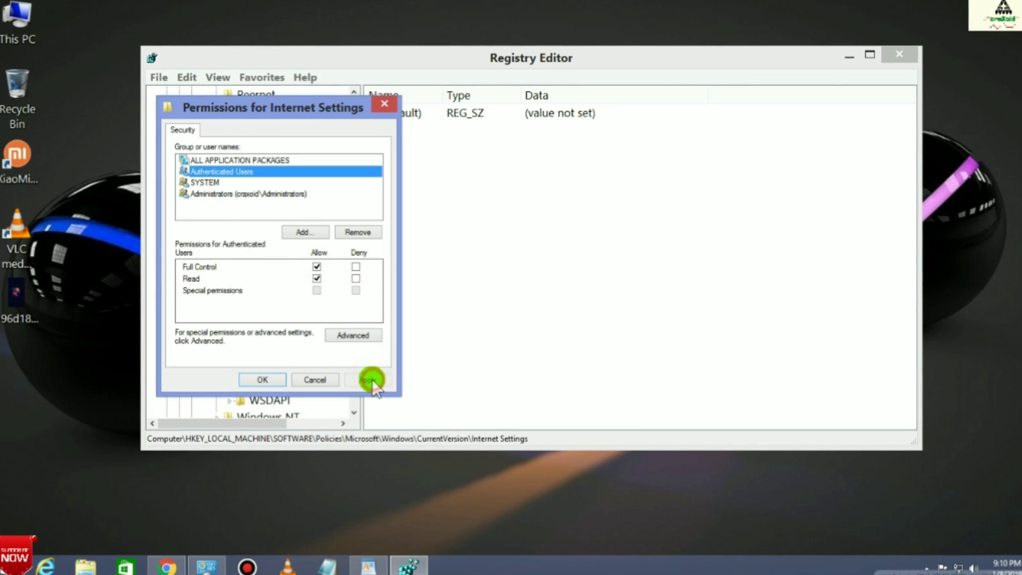
pyautogui.click(205, 182)
pyautogui.click(316, 276)
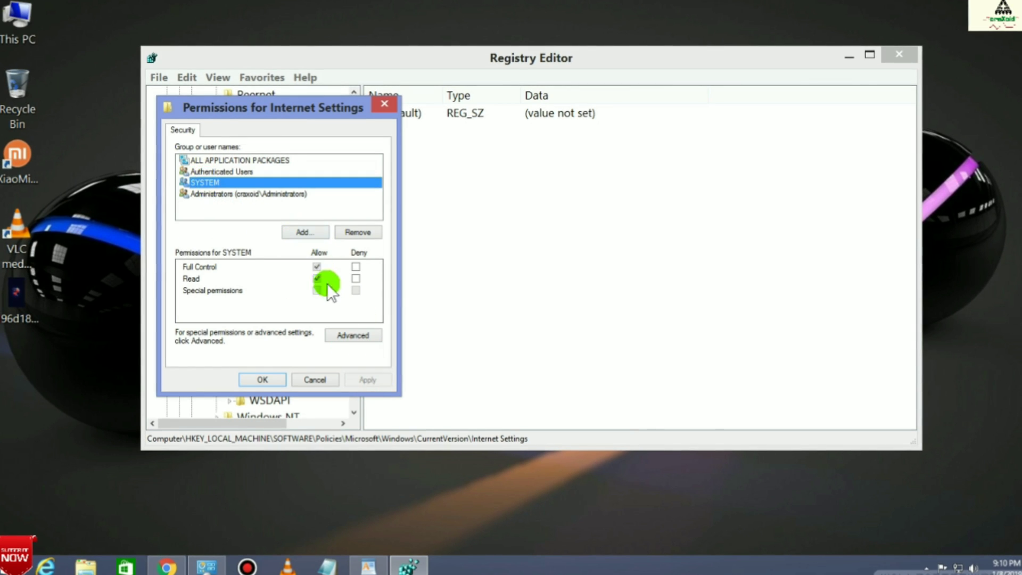
pyautogui.click(225, 194)
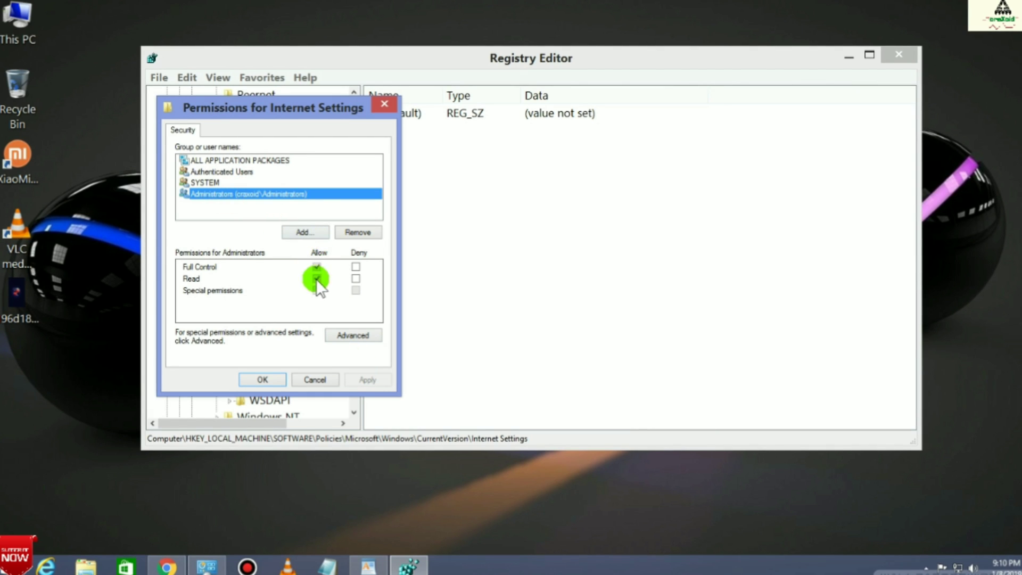
pyautogui.click(316, 267)
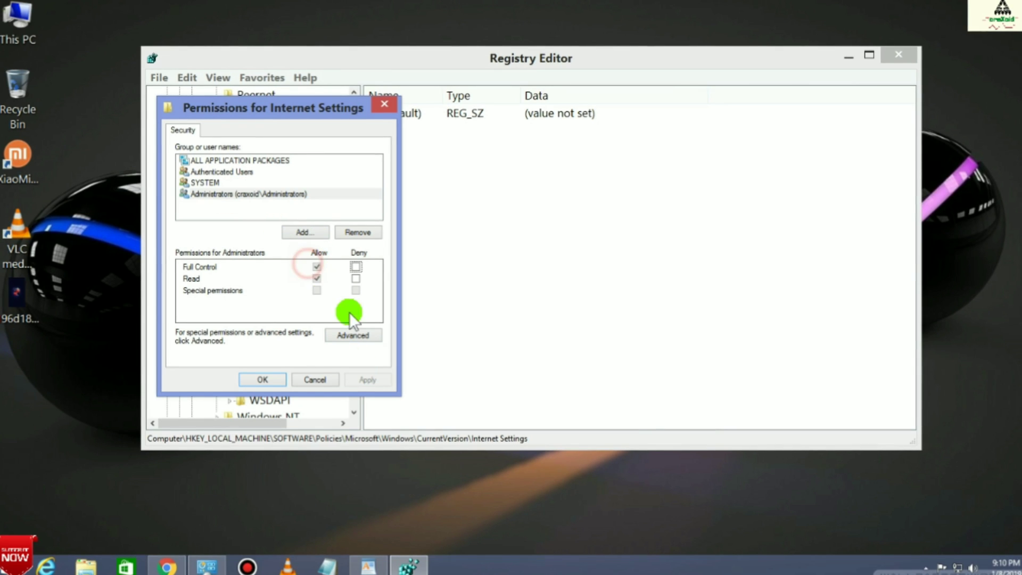
pyautogui.click(268, 378)
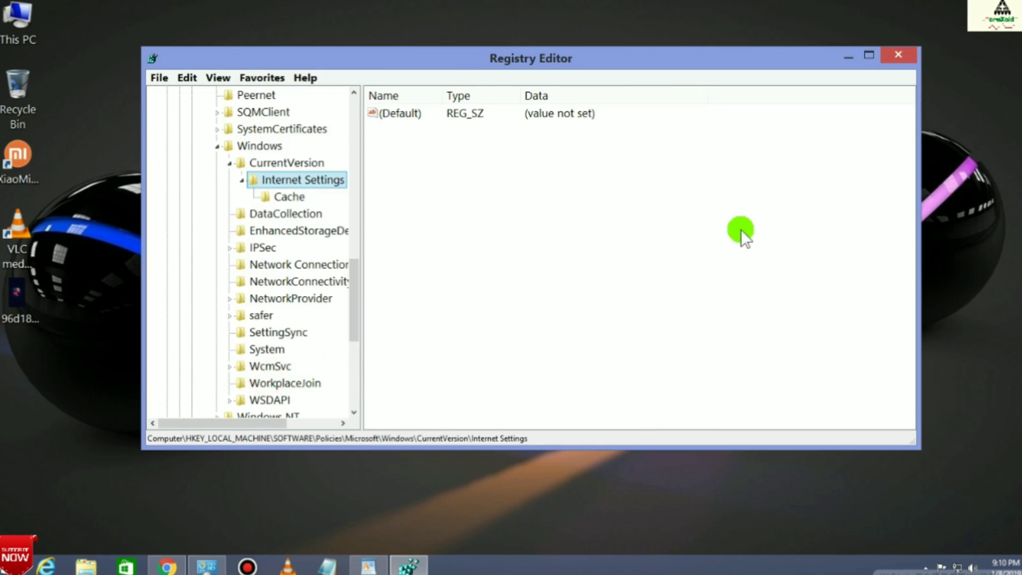
pyautogui.click(897, 57)
pyautogui.rightClick(590, 118)
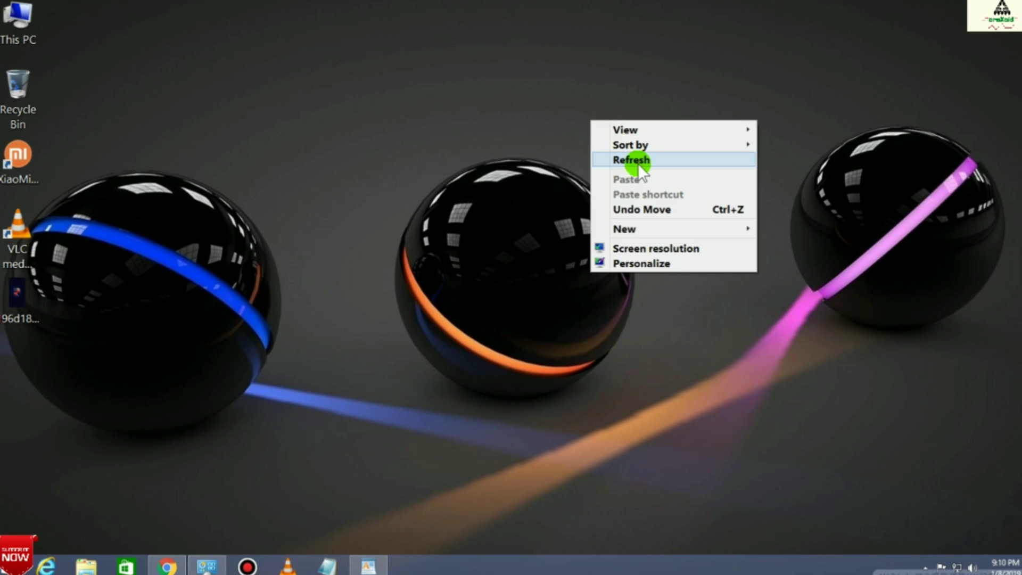
# - Return to Chrome and reload the YouTube craxoid results, confirming the Craxoid channel now appears
pyautogui.click(638, 162)
pyautogui.click(167, 566)
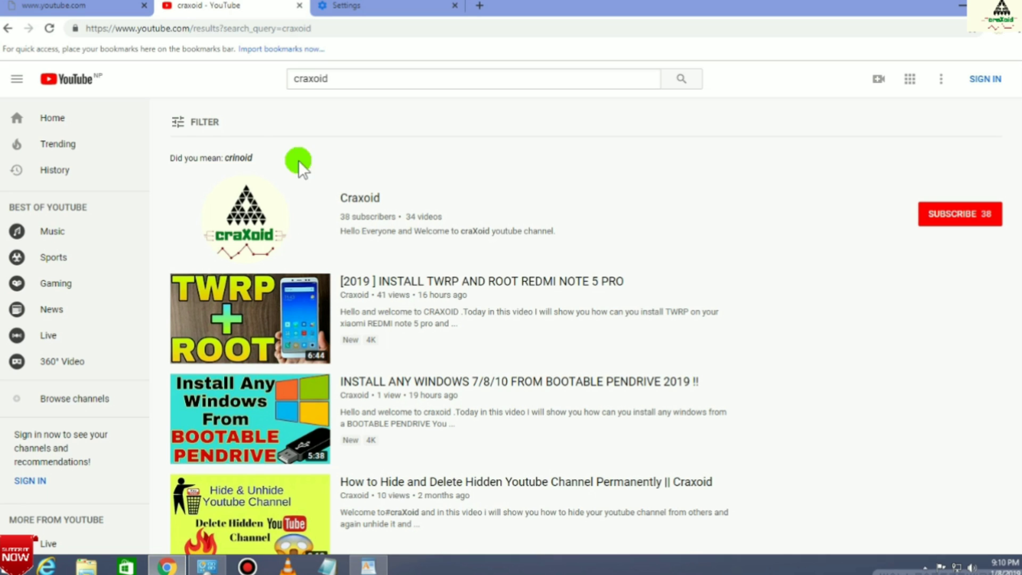
pyautogui.click(45, 28)
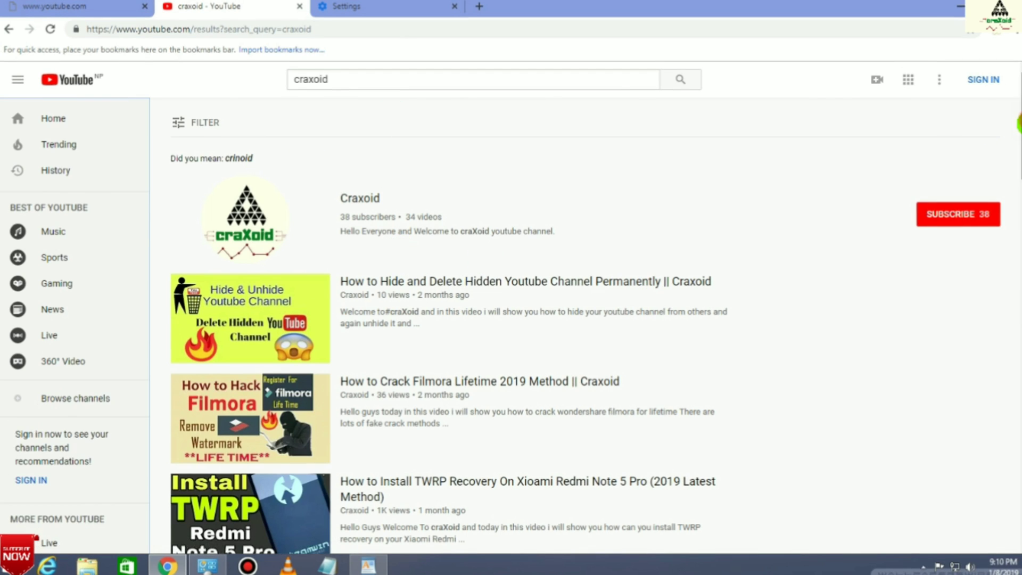
pyautogui.scroll(-1, 1019, 127)
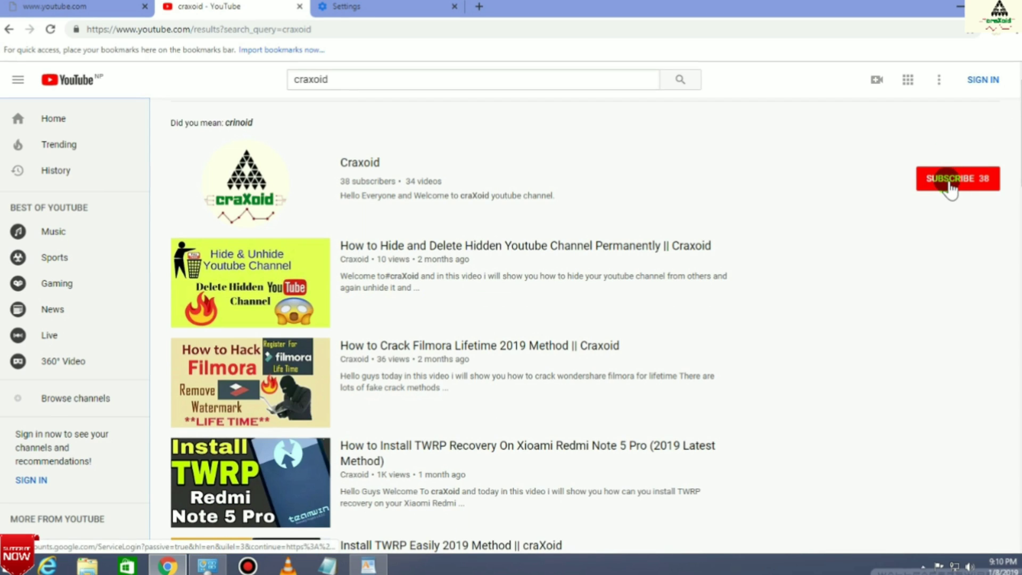